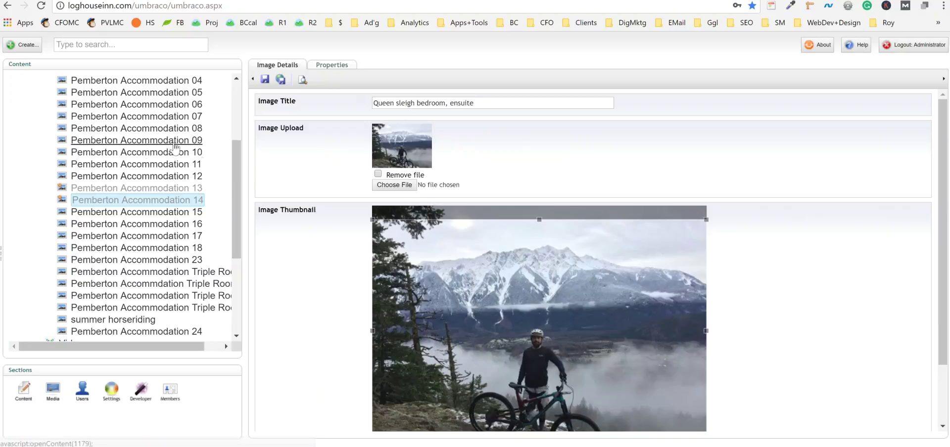
Step: Collapse and re-expand the B and B and Gallery sections to list the accommodation images
{"action": "scroll", "coordinate": [237, 180], "scroll_direction": "up", "scroll_amount": 3}
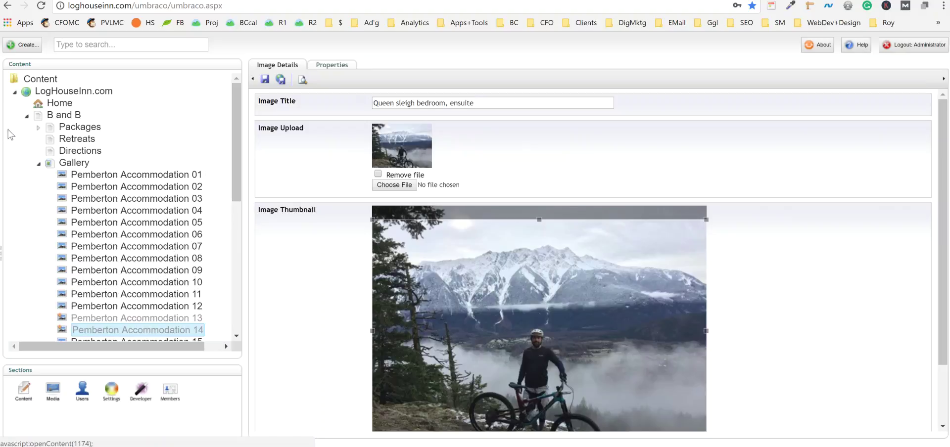
{"action": "left_click", "coordinate": [40, 165]}
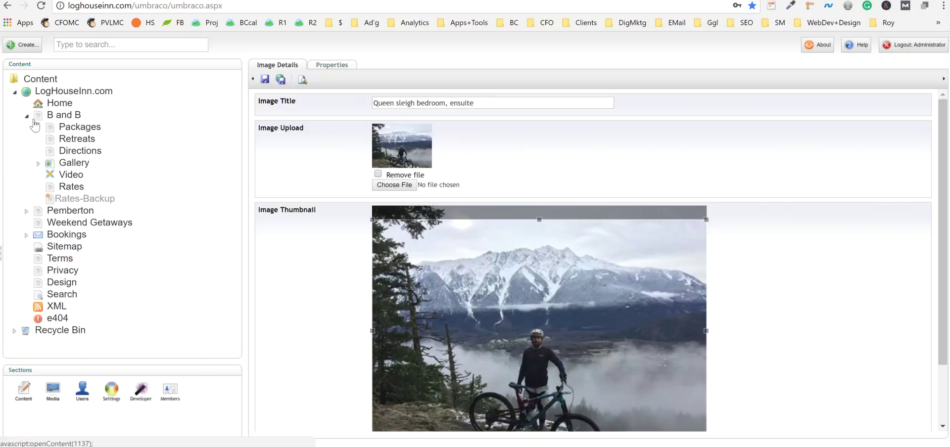
{"action": "left_click", "coordinate": [27, 117]}
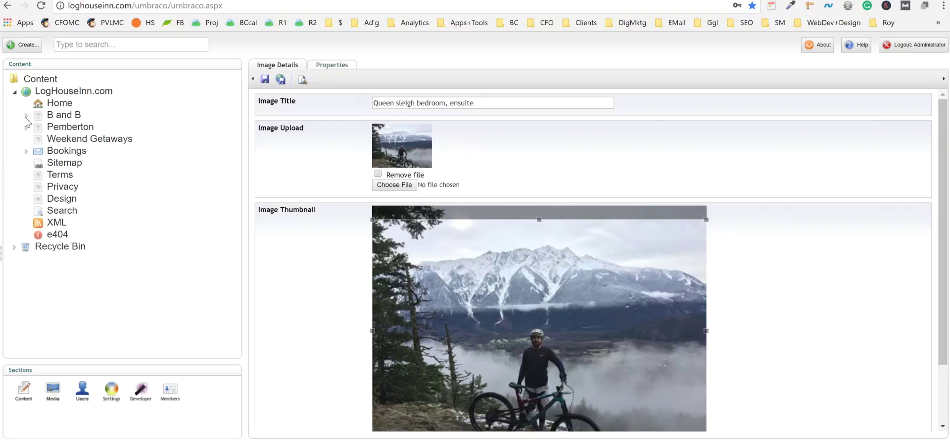
{"action": "left_click", "coordinate": [26, 117]}
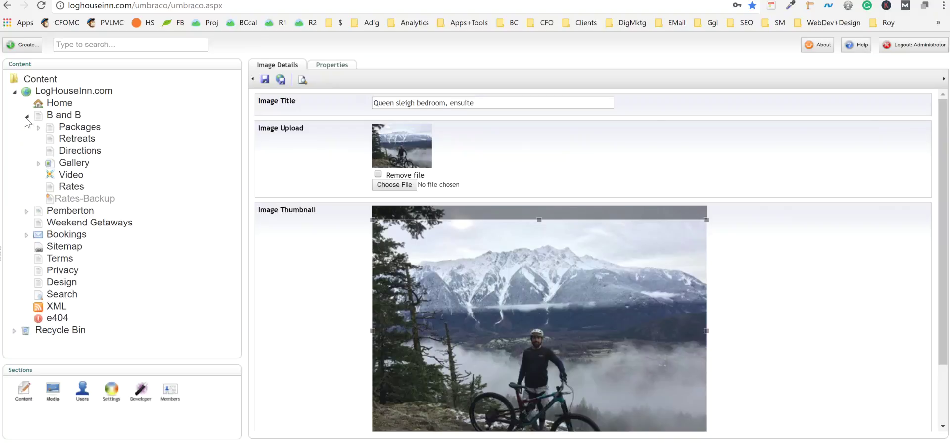
{"action": "left_click", "coordinate": [38, 163]}
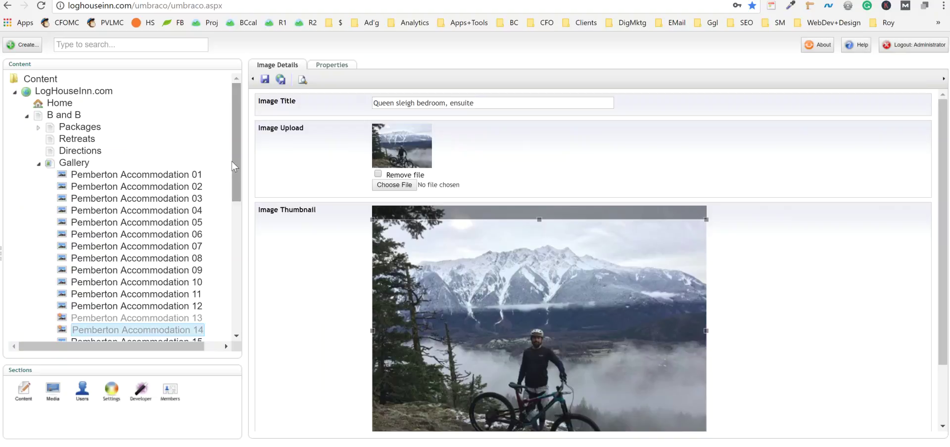
{"action": "left_click_drag", "start_coordinate": [236, 162], "coordinate": [246, 205]}
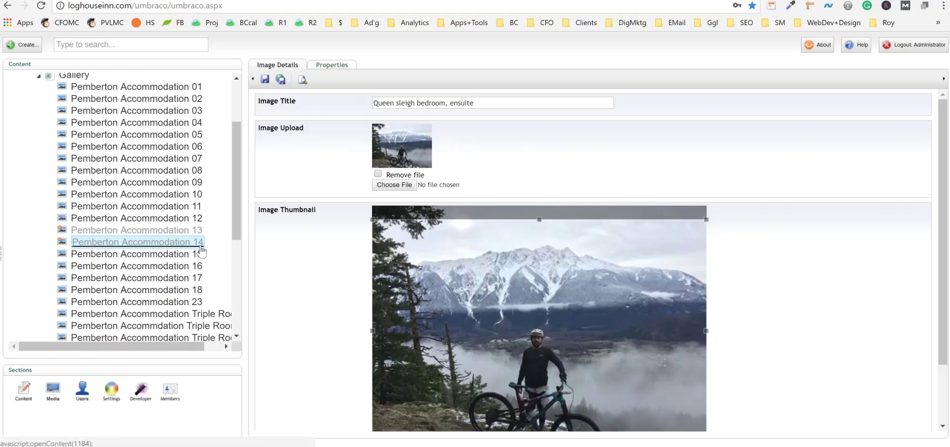
Step: Inspect the images of Pemberton Accommodation 12, 15, 16 and 17, then return to Accommodation 14
{"action": "left_click", "coordinate": [159, 220]}
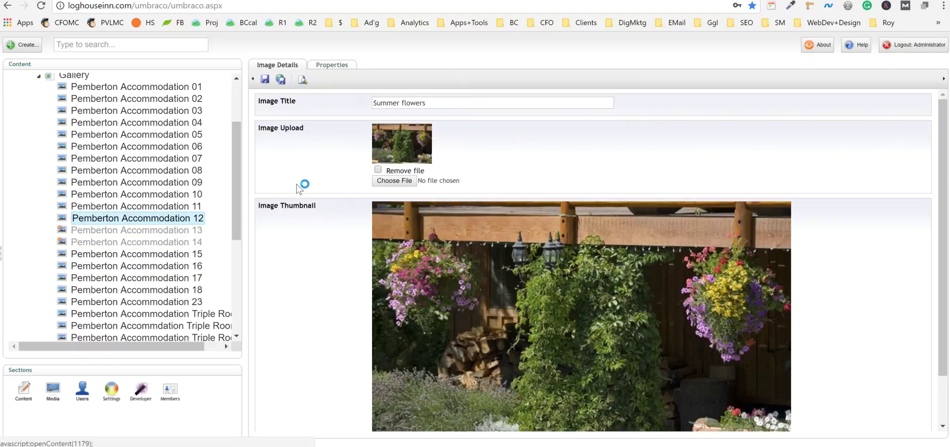
{"action": "scroll", "coordinate": [182, 172], "scroll_direction": "down", "scroll_amount": 3}
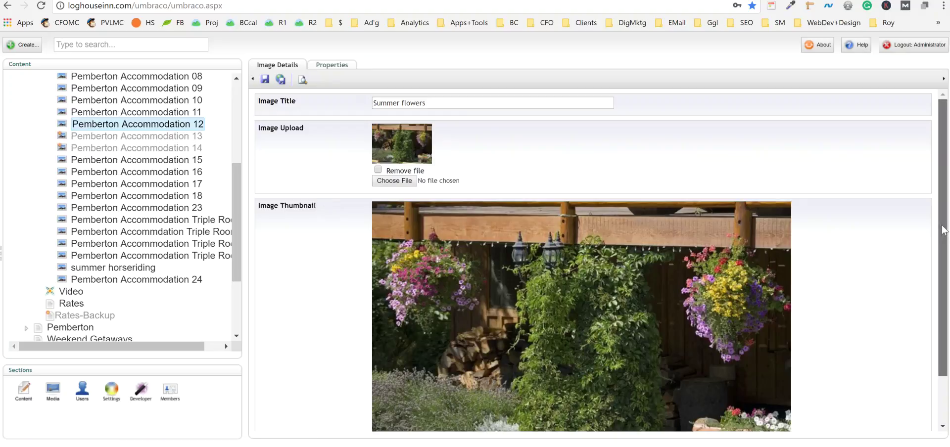
{"action": "left_click_drag", "start_coordinate": [944, 238], "coordinate": [943, 282]}
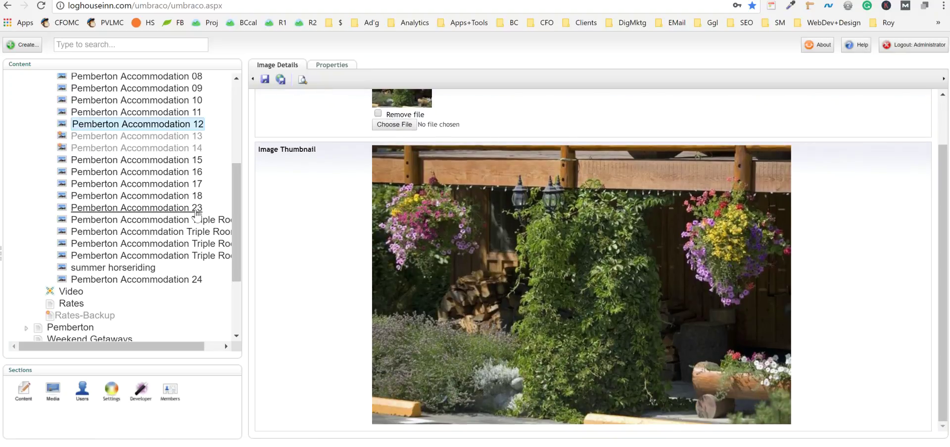
{"action": "left_click", "coordinate": [144, 163]}
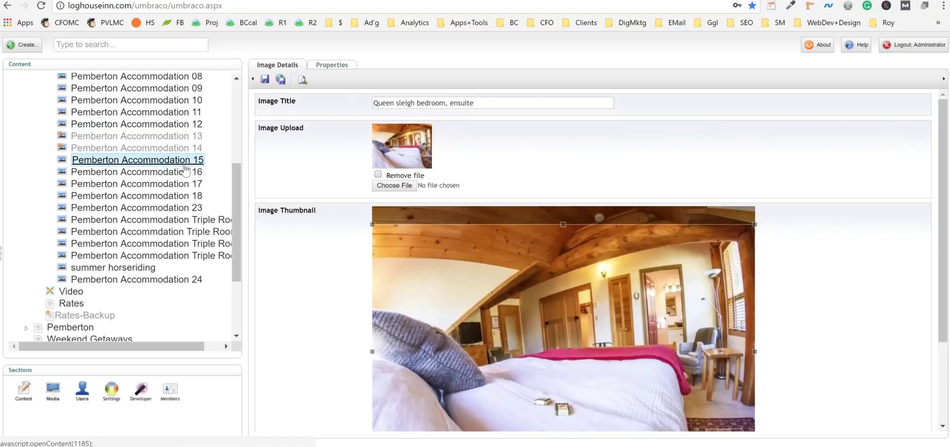
{"action": "left_click", "coordinate": [161, 176]}
{"action": "left_click", "coordinate": [163, 185]}
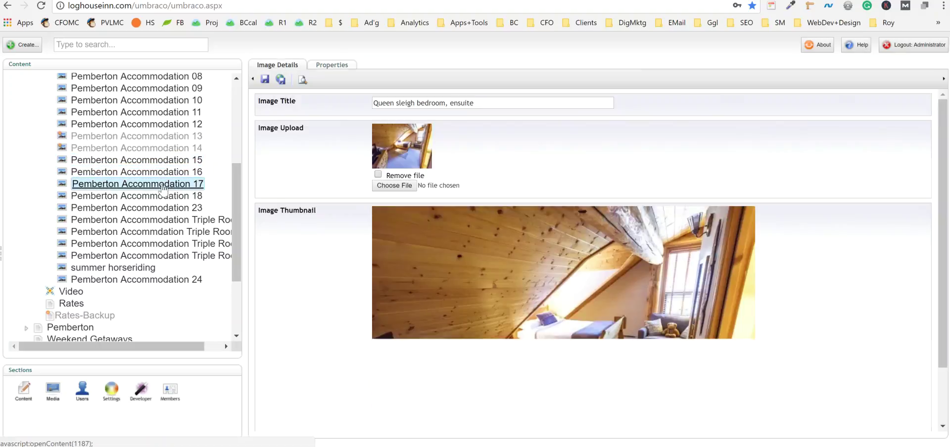
{"action": "left_click_drag", "start_coordinate": [946, 228], "coordinate": [931, 305]}
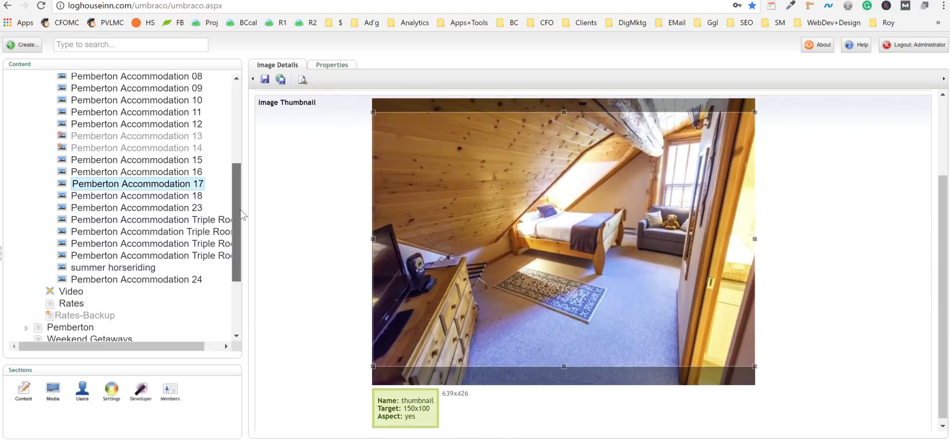
{"action": "left_click_drag", "start_coordinate": [241, 213], "coordinate": [238, 184]}
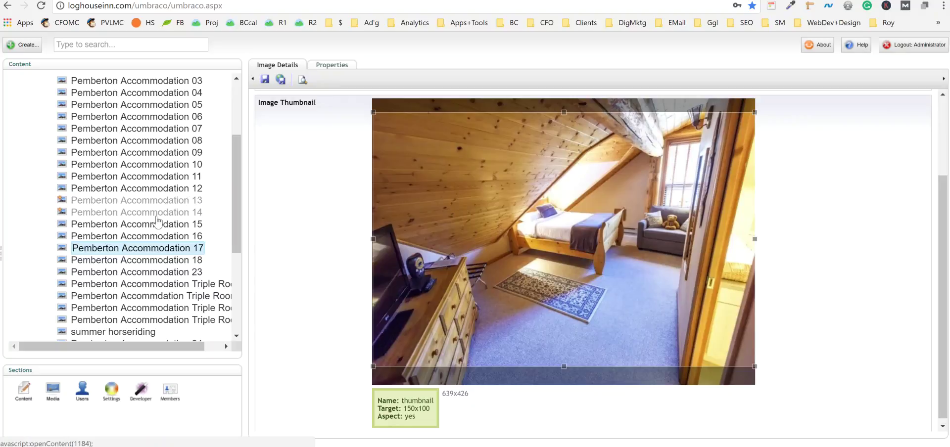
{"action": "left_click", "coordinate": [157, 217]}
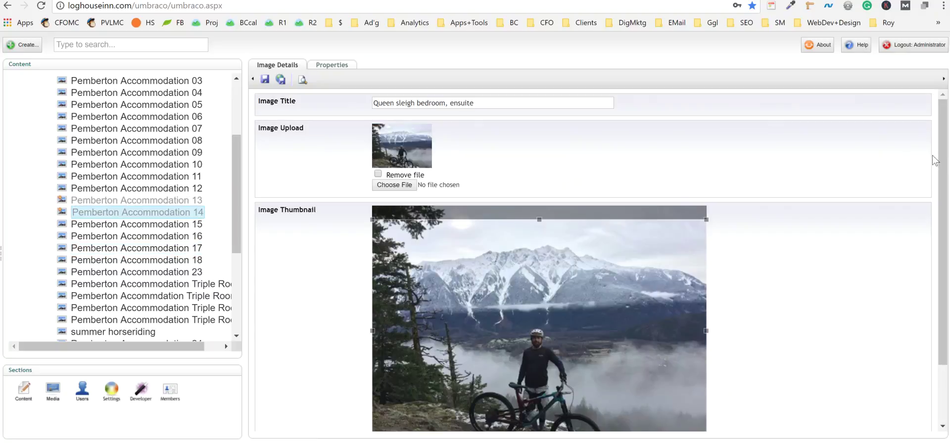
Step: Upload the log-house bedroom JPG from the Desktop as Accommodation 14's image and save
{"action": "left_click_drag", "start_coordinate": [943, 164], "coordinate": [943, 211]}
{"action": "scroll", "coordinate": [925, 166], "scroll_direction": "up", "scroll_amount": 1}
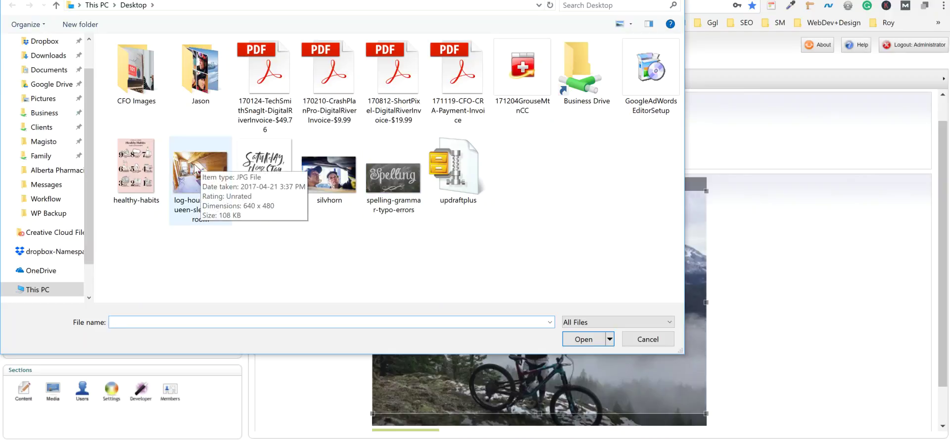
{"action": "double_click", "coordinate": [197, 168]}
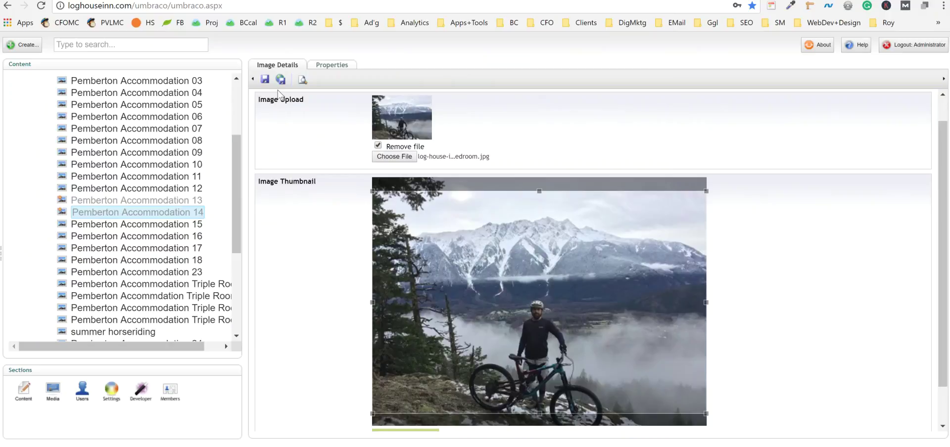
{"action": "left_click", "coordinate": [266, 78]}
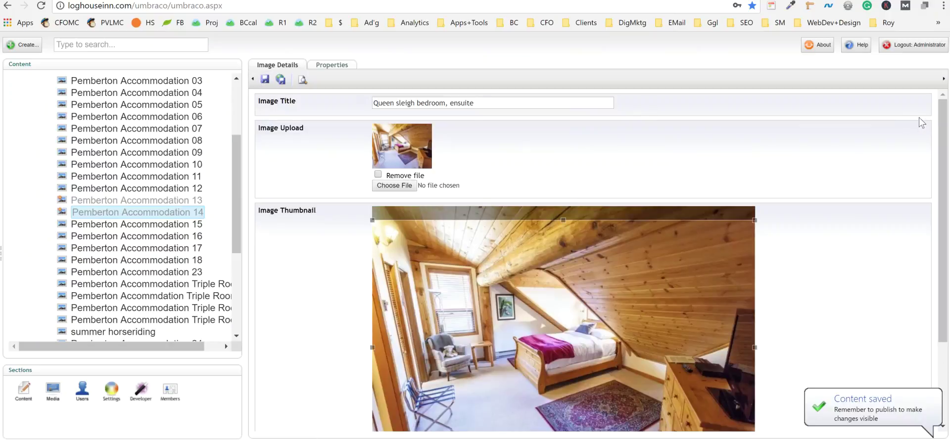
Step: Resize and move the thumbnail crop, ending at the full 640x427 image
{"action": "scroll", "coordinate": [742, 106], "scroll_direction": "down", "scroll_amount": 3}
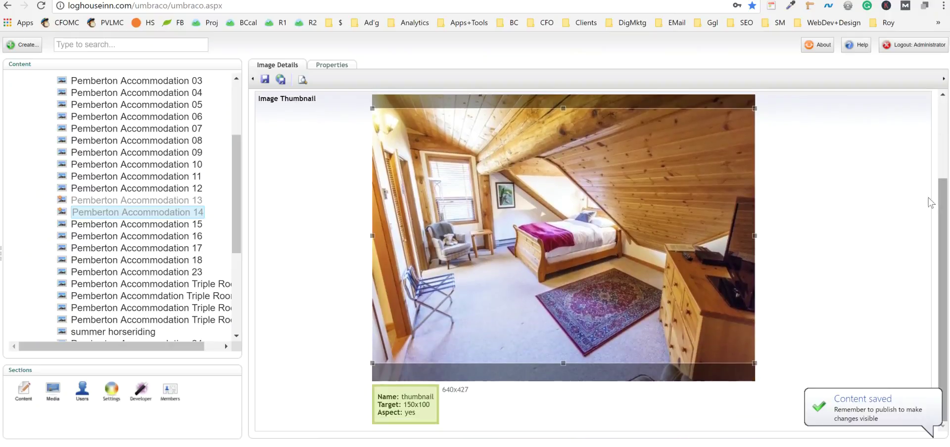
{"action": "mouse_move", "coordinate": [755, 108]}
{"action": "left_mouse_down"}
{"action": "mouse_move", "coordinate": [636, 197]}
{"action": "mouse_move", "coordinate": [628, 174]}
{"action": "mouse_move", "coordinate": [651, 157]}
{"action": "mouse_move", "coordinate": [764, 106]}
{"action": "left_mouse_up"}
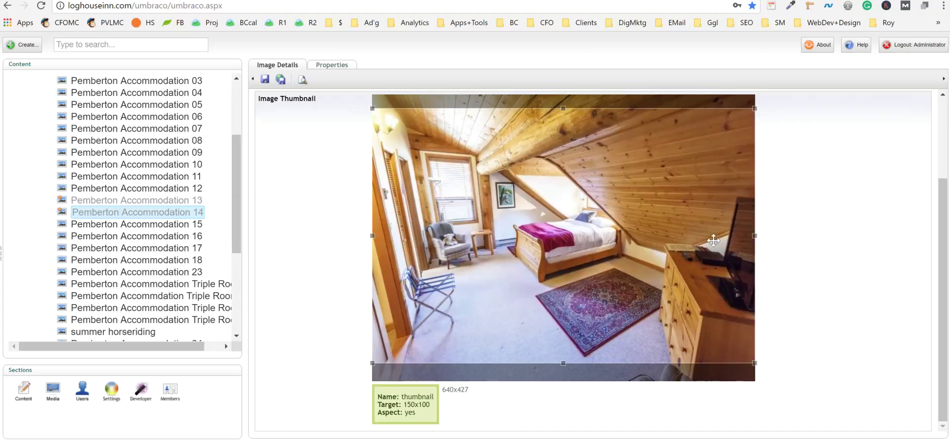
{"action": "left_click_drag", "start_coordinate": [724, 140], "coordinate": [652, 177]}
{"action": "left_click_drag", "start_coordinate": [501, 304], "coordinate": [526, 267]}
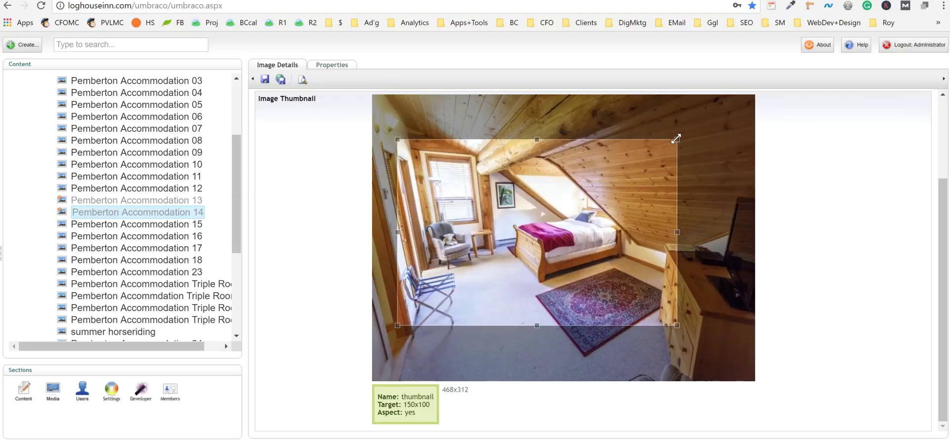
{"action": "left_click_drag", "start_coordinate": [676, 139], "coordinate": [759, 121]}
{"action": "left_click_drag", "start_coordinate": [560, 292], "coordinate": [636, 332]}
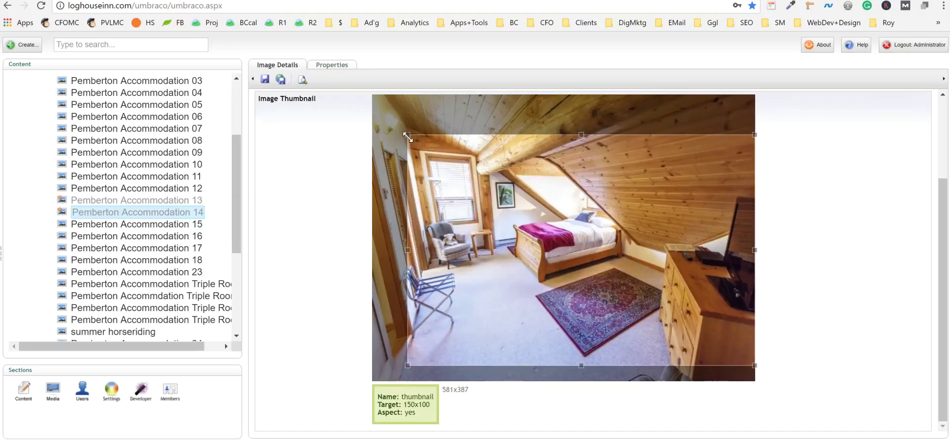
{"action": "left_click_drag", "start_coordinate": [408, 135], "coordinate": [345, 124]}
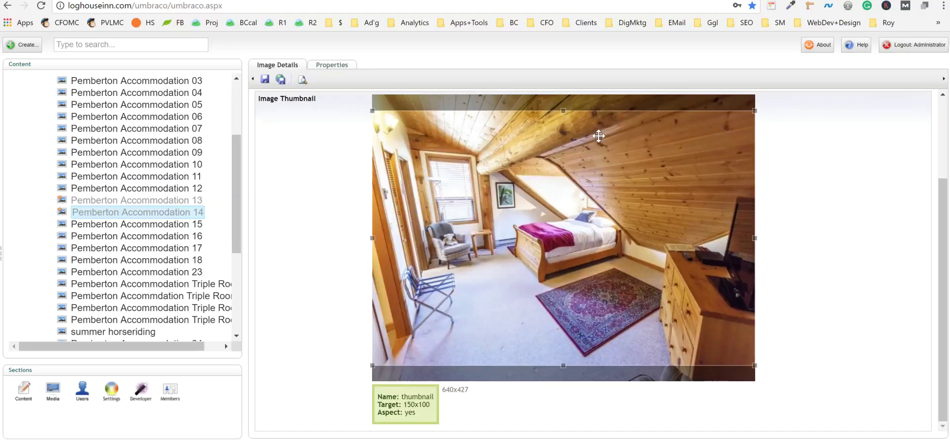
Step: Save and publish Pemberton Accommodation 14 to the website
{"action": "left_click_drag", "start_coordinate": [939, 248], "coordinate": [939, 226]}
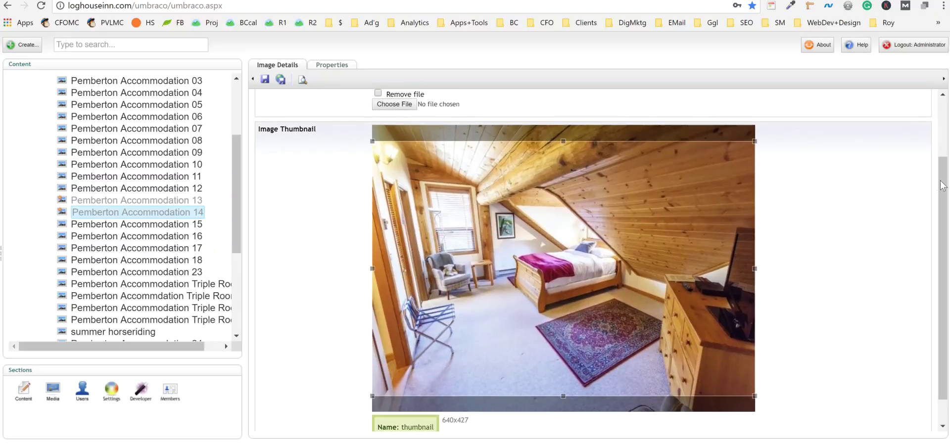
{"action": "left_click_drag", "start_coordinate": [942, 186], "coordinate": [942, 126]}
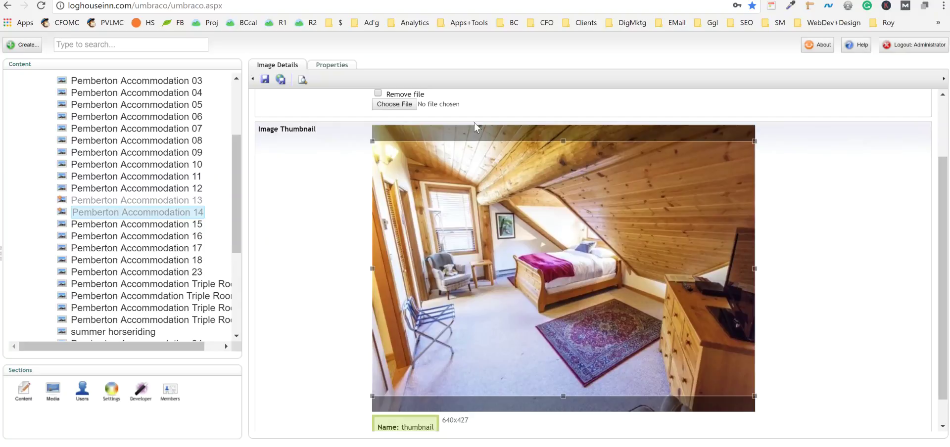
{"action": "scroll", "coordinate": [880, 267], "scroll_direction": "up", "scroll_amount": 2}
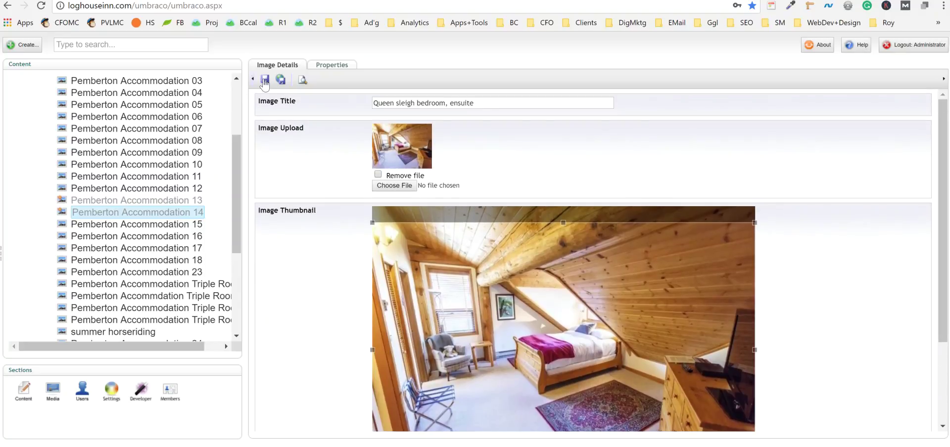
{"action": "left_click", "coordinate": [281, 81]}
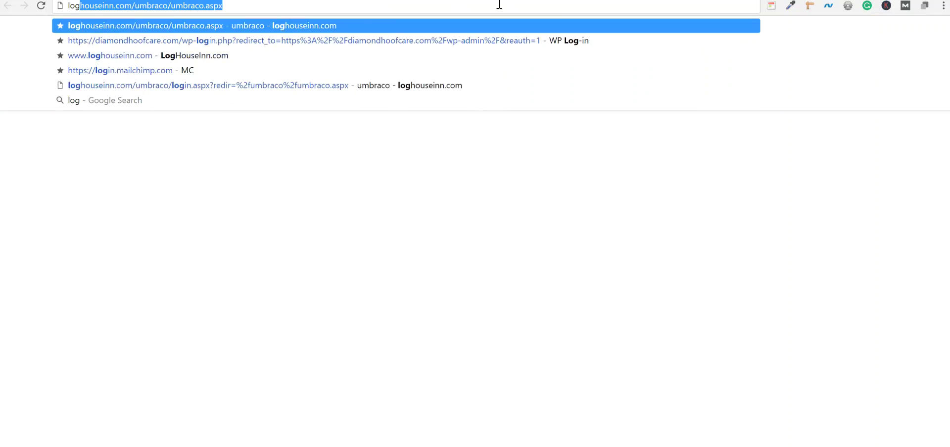
Step: Go from the loghouseinn.com homepage via the B&B page to the Inn B&B Gallery's bedroom photos
{"action": "left_click", "coordinate": [242, 60]}
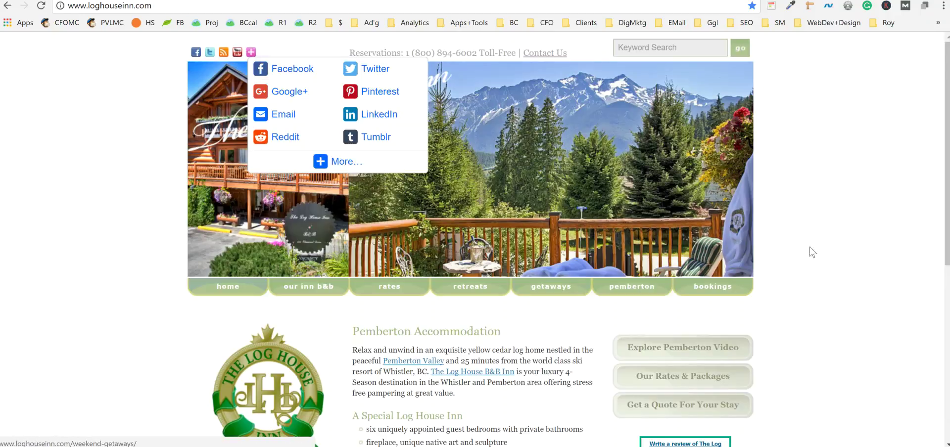
{"action": "scroll", "coordinate": [831, 277], "scroll_direction": "down", "scroll_amount": 2}
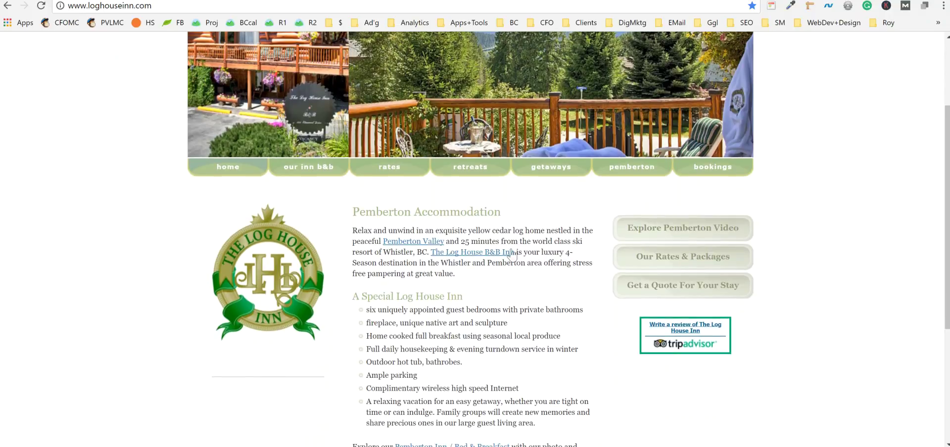
{"action": "left_click", "coordinate": [289, 171]}
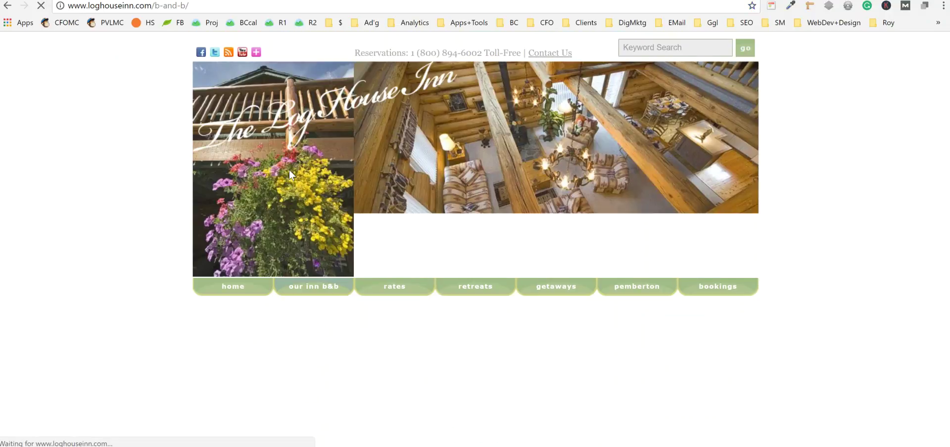
{"action": "scroll", "coordinate": [410, 303], "scroll_direction": "down", "scroll_amount": 5}
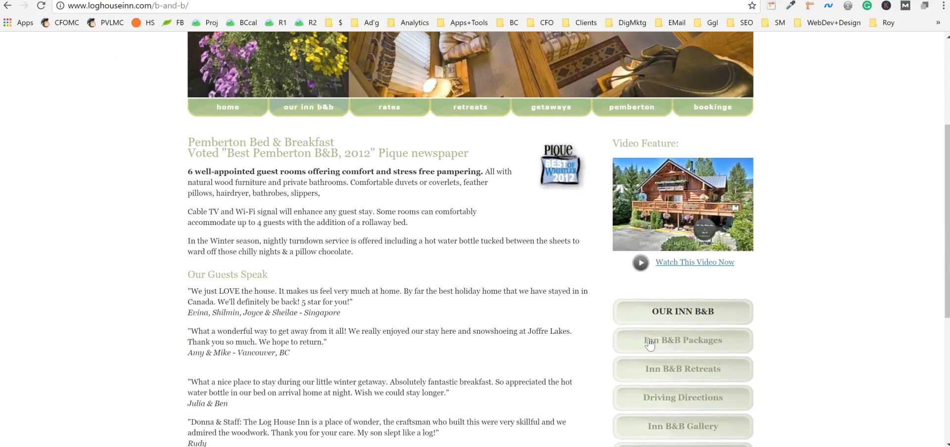
{"action": "left_click", "coordinate": [696, 370]}
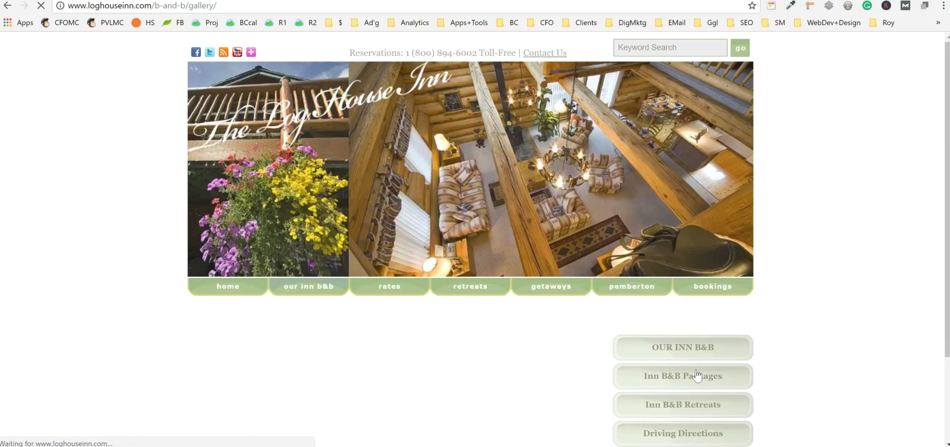
{"action": "scroll", "coordinate": [731, 274], "scroll_direction": "down", "scroll_amount": 7}
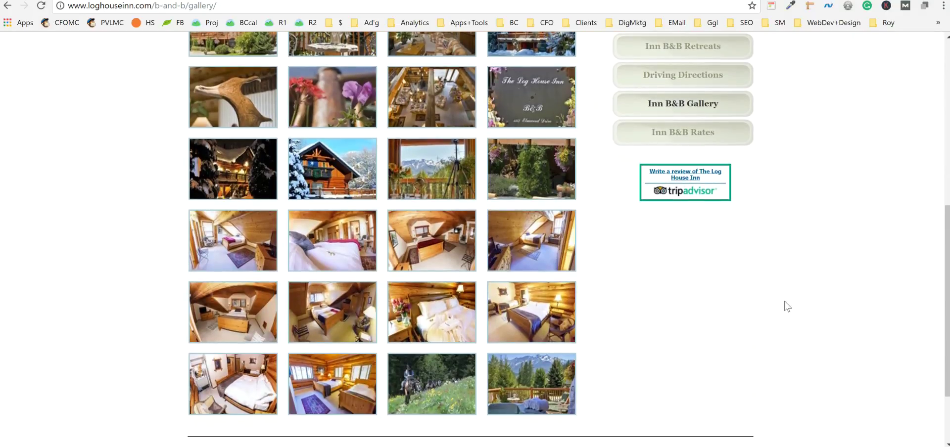
{"action": "left_click", "coordinate": [239, 251]}
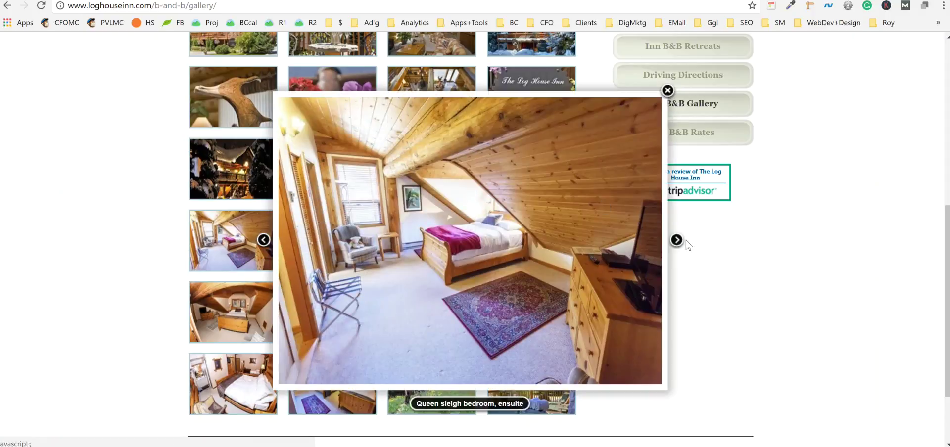
{"action": "left_click", "coordinate": [676, 242]}
{"action": "left_click", "coordinate": [676, 241]}
{"action": "left_click", "coordinate": [677, 242]}
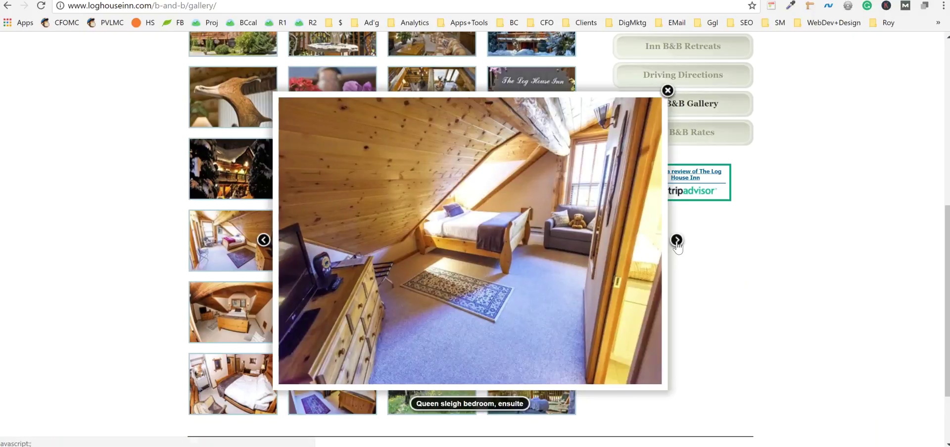
{"action": "left_click", "coordinate": [676, 241]}
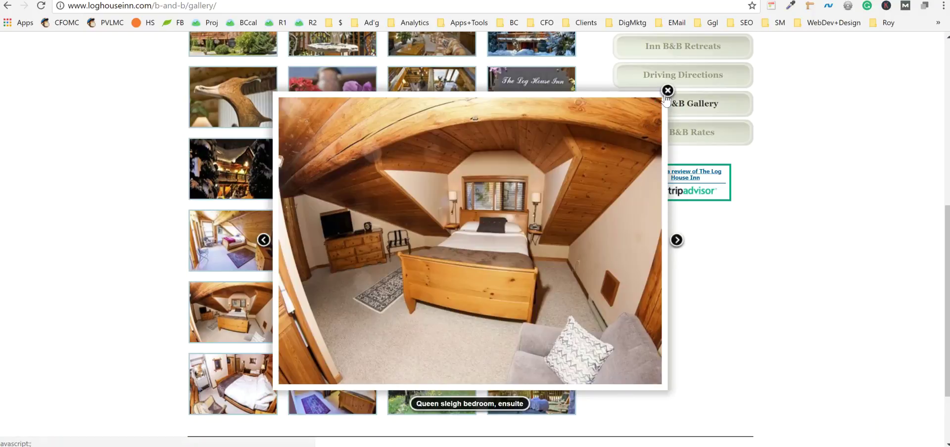
{"action": "left_click", "coordinate": [668, 90]}
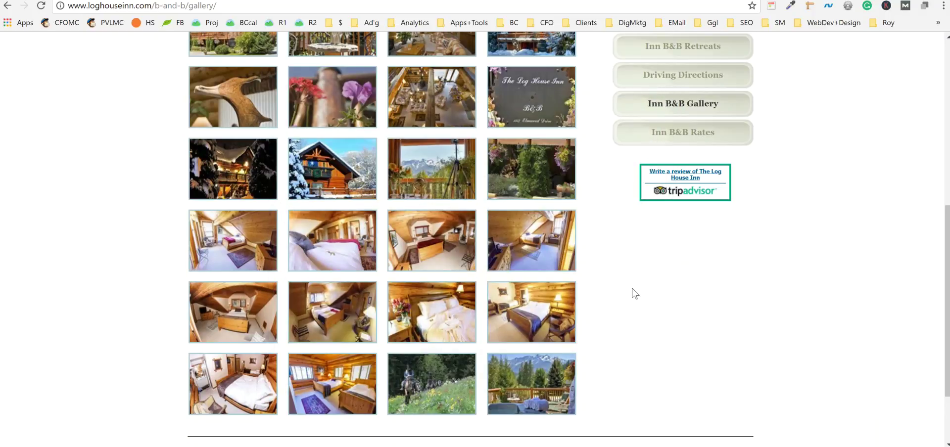
{"action": "scroll", "coordinate": [614, 328], "scroll_direction": "up", "scroll_amount": 1}
{"action": "scroll", "coordinate": [611, 328], "scroll_direction": "down", "scroll_amount": 2}
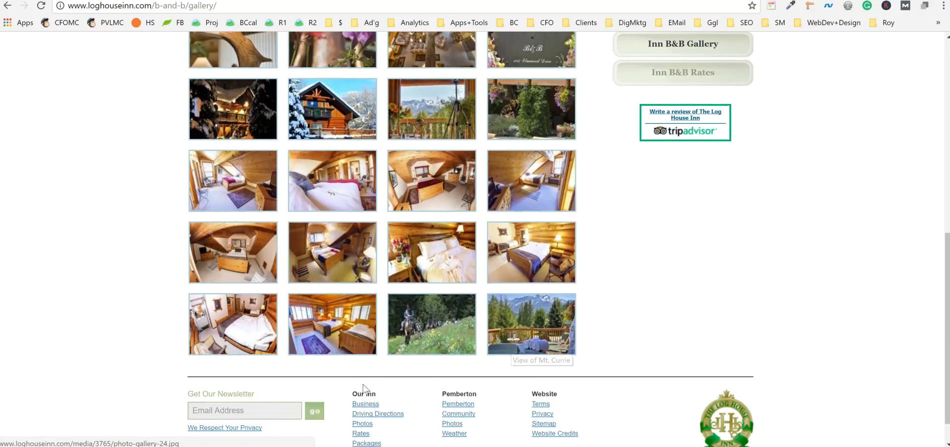
{"action": "scroll", "coordinate": [322, 356], "scroll_direction": "down", "scroll_amount": 1}
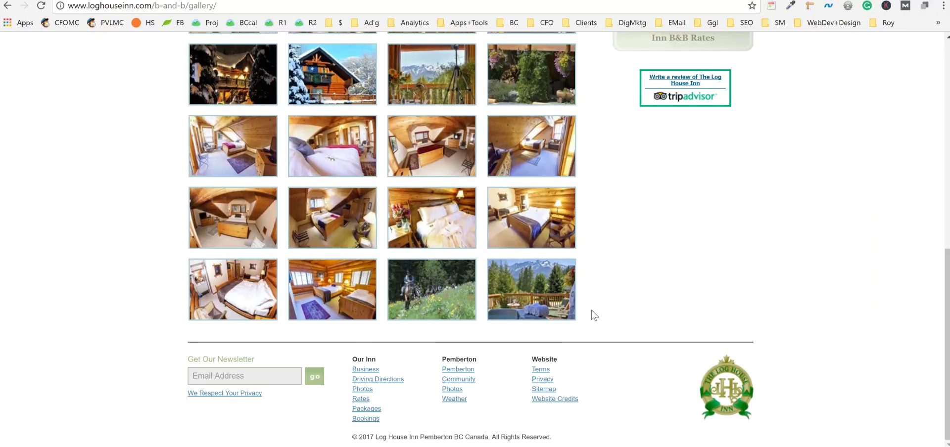
Step: Return to the Umbraco content tree and bring up the Gallery node's actions menu
{"action": "scroll", "coordinate": [593, 315], "scroll_direction": "up", "scroll_amount": 15}
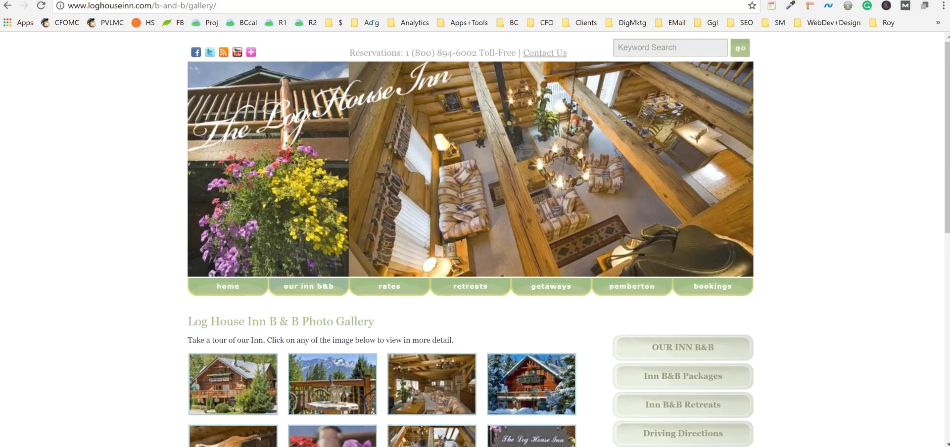
{"action": "key", "text": "ctrl+Tab"}
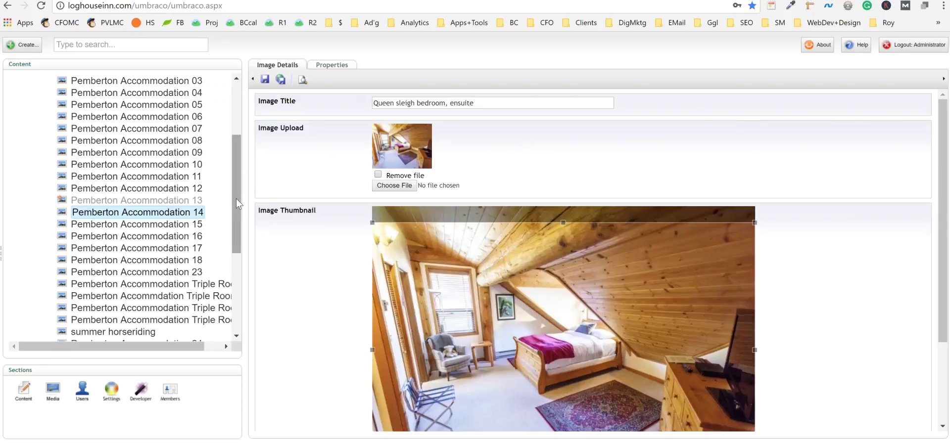
{"action": "left_click_drag", "start_coordinate": [236, 198], "coordinate": [241, 142]}
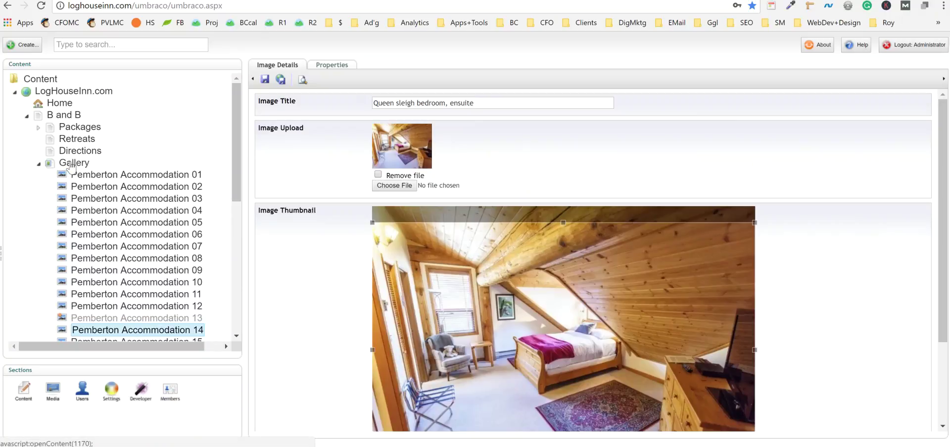
{"action": "right_click", "coordinate": [71, 166]}
Step: Choose Create under Gallery and enter the name 'Test Image'
{"action": "left_click", "coordinate": [94, 45]}
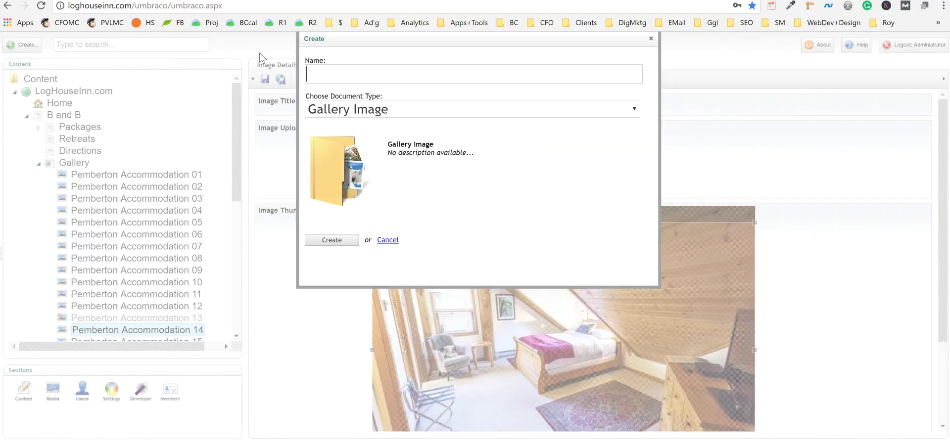
{"action": "type", "text": "Test Imag"}
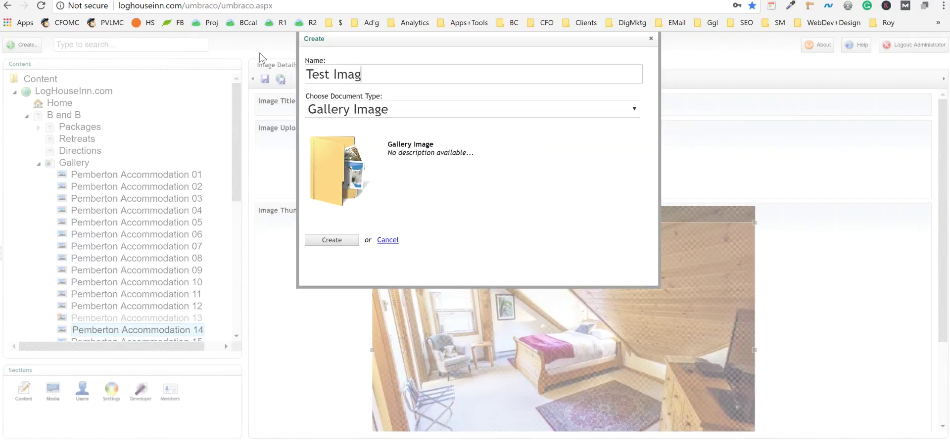
{"action": "type", "text": "e"}
Step: Create the Test Image item and pick silvhorn.jpg from the Desktop for its image upload
{"action": "left_click", "coordinate": [328, 237]}
{"action": "scroll", "coordinate": [230, 208], "scroll_direction": "down", "scroll_amount": 3}
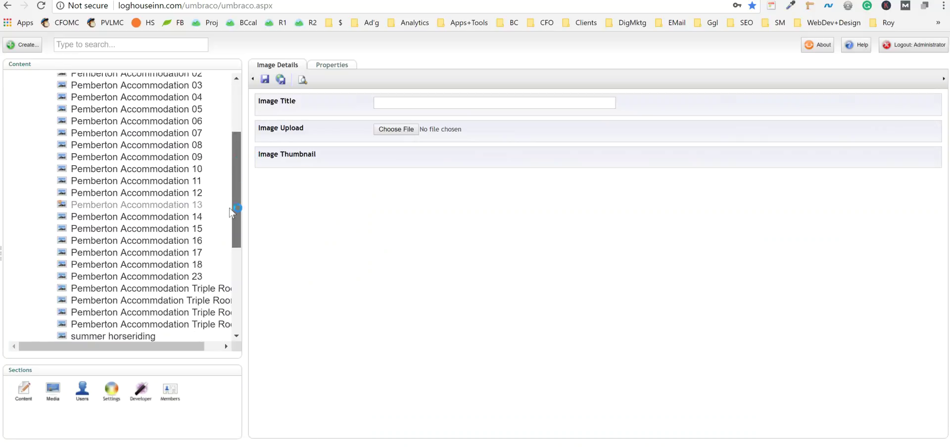
{"action": "left_click_drag", "start_coordinate": [230, 208], "coordinate": [243, 260]}
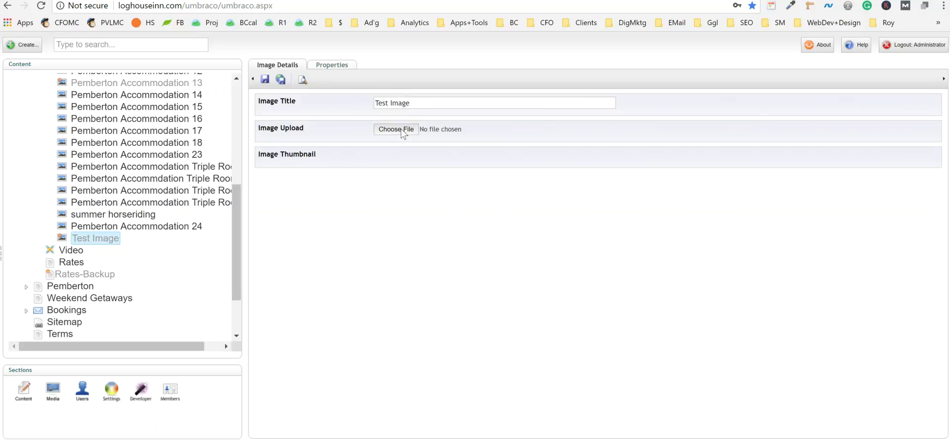
{"action": "left_click", "coordinate": [401, 129]}
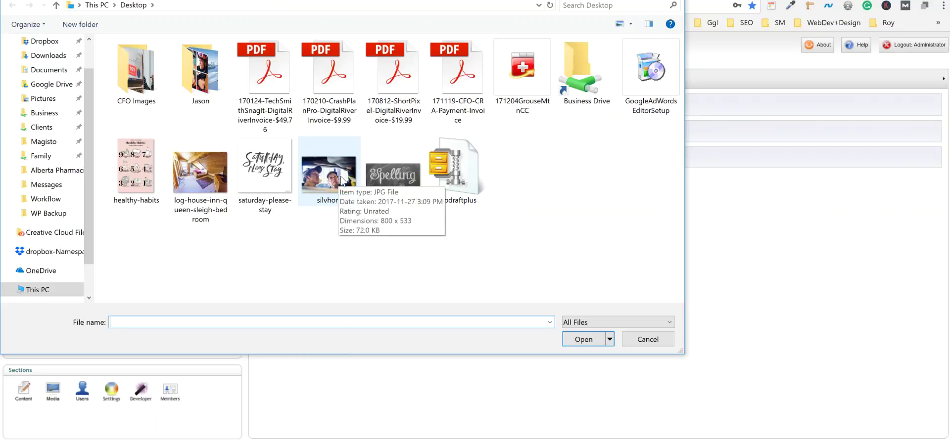
{"action": "double_click", "coordinate": [335, 179]}
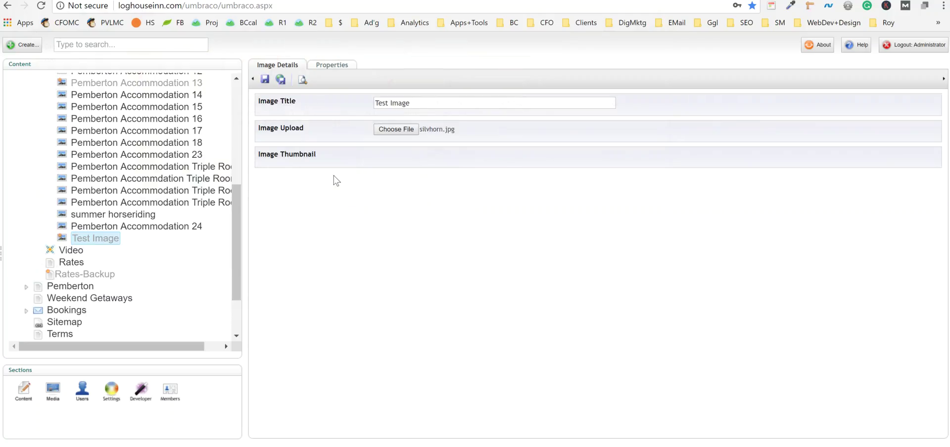
Step: Save Test Image with its photo and enlarge the thumbnail crop to cover most of the image
{"action": "left_click", "coordinate": [264, 80]}
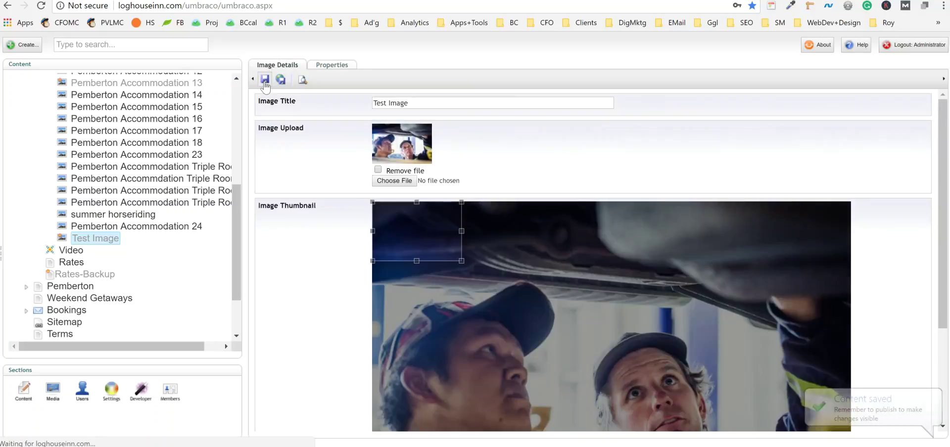
{"action": "scroll", "coordinate": [850, 220], "scroll_direction": "down", "scroll_amount": 2}
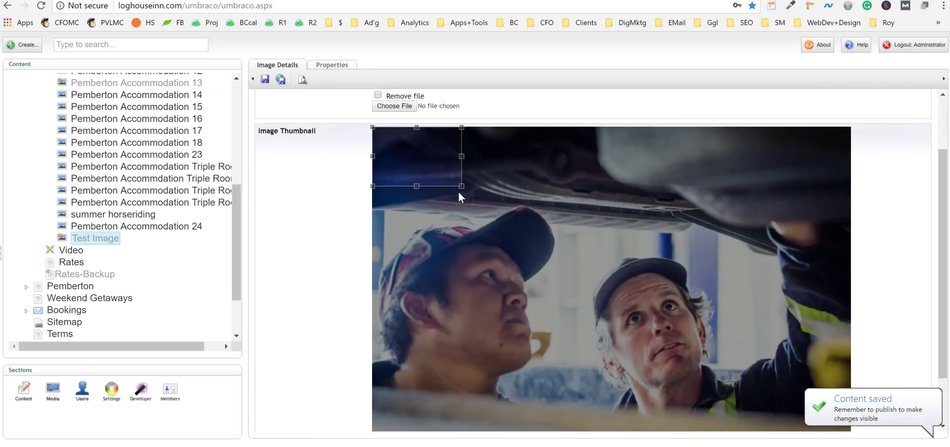
{"action": "left_click_drag", "start_coordinate": [461, 187], "coordinate": [808, 417]}
Step: Publish Test Image to the live website
{"action": "scroll", "coordinate": [288, 186], "scroll_direction": "up", "scroll_amount": 2}
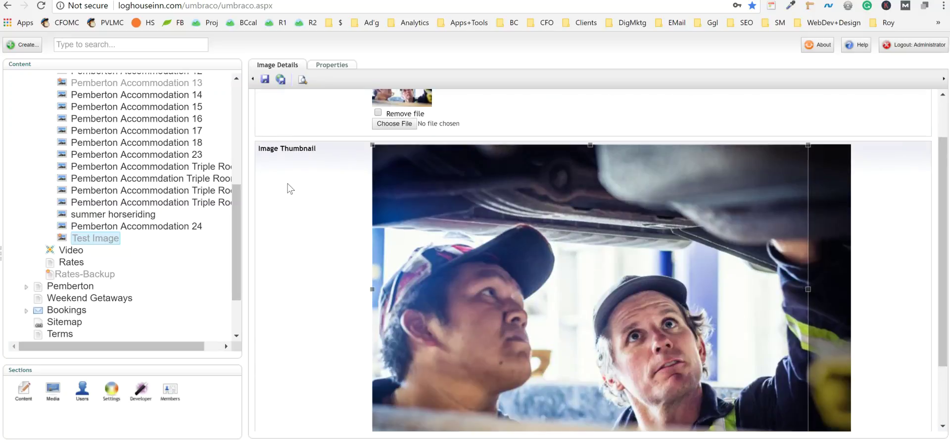
{"action": "left_click", "coordinate": [280, 81]}
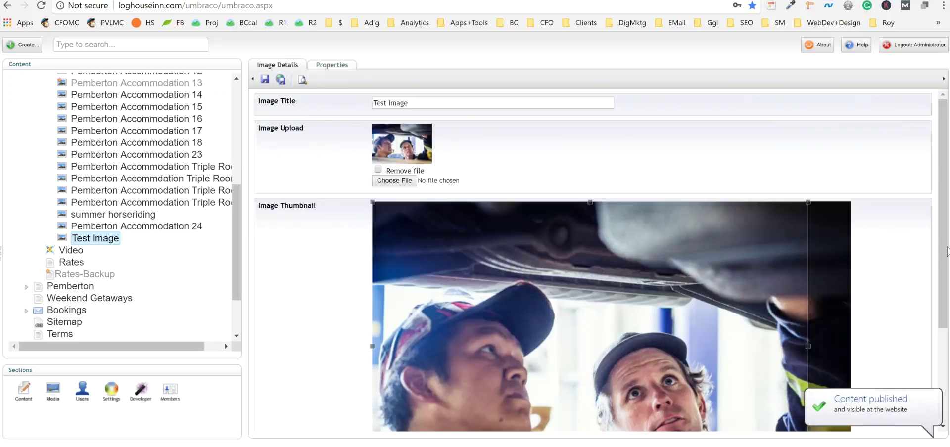
{"action": "scroll", "coordinate": [943, 247], "scroll_direction": "down", "scroll_amount": 2}
{"action": "scroll", "coordinate": [594, 272], "scroll_direction": "down", "scroll_amount": 1}
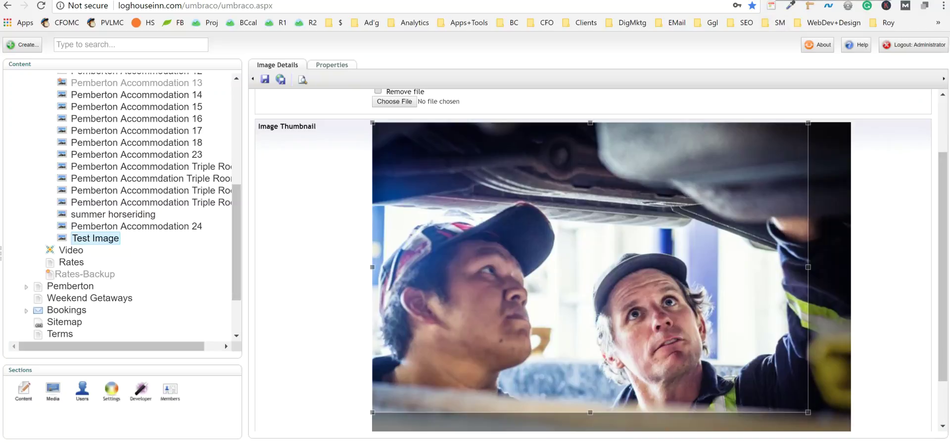
Step: Reload the live gallery, view the new Test Image photo and two previous photos, then return to Umbraco
{"action": "key", "text": "ctrl+Tab"}
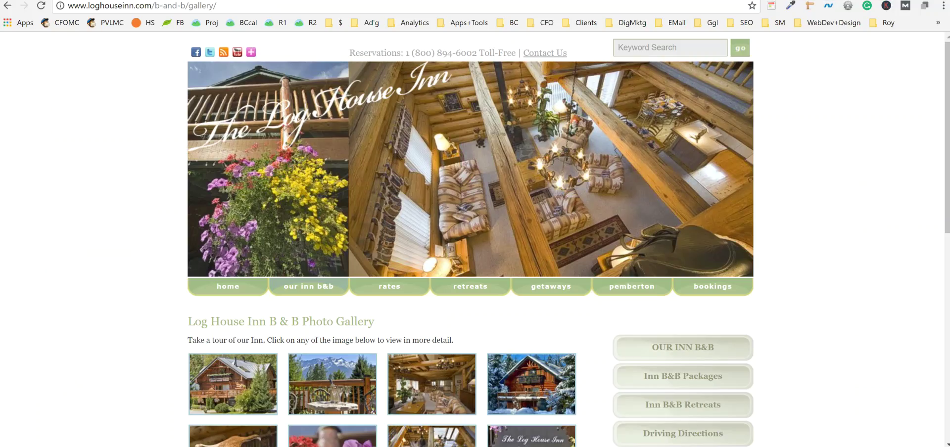
{"action": "scroll", "coordinate": [842, 127], "scroll_direction": "down", "scroll_amount": 7}
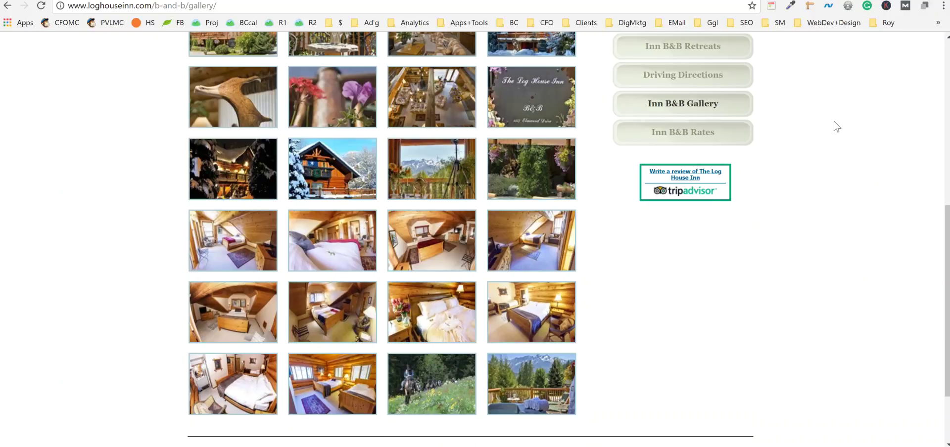
{"action": "left_click", "coordinate": [43, 6]}
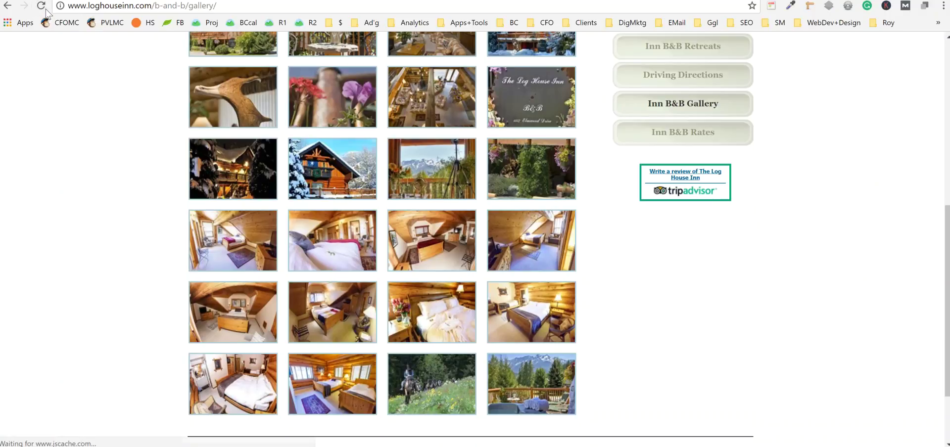
{"action": "scroll", "coordinate": [557, 244], "scroll_direction": "down", "scroll_amount": 2}
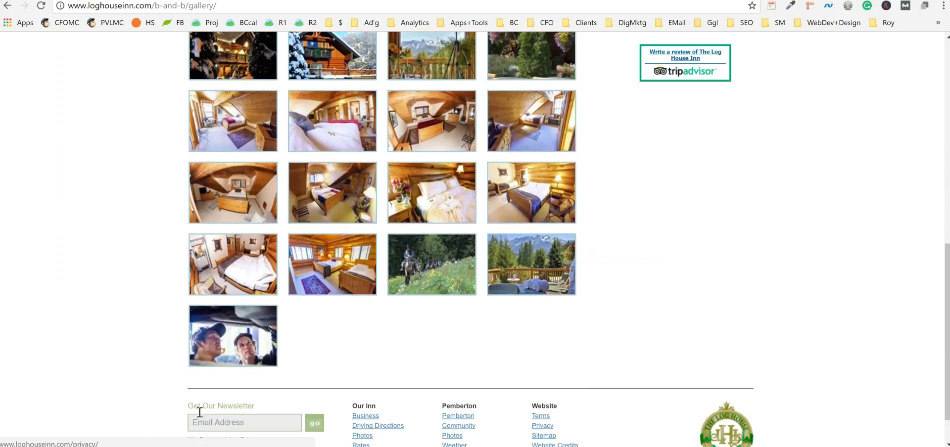
{"action": "left_click", "coordinate": [221, 346]}
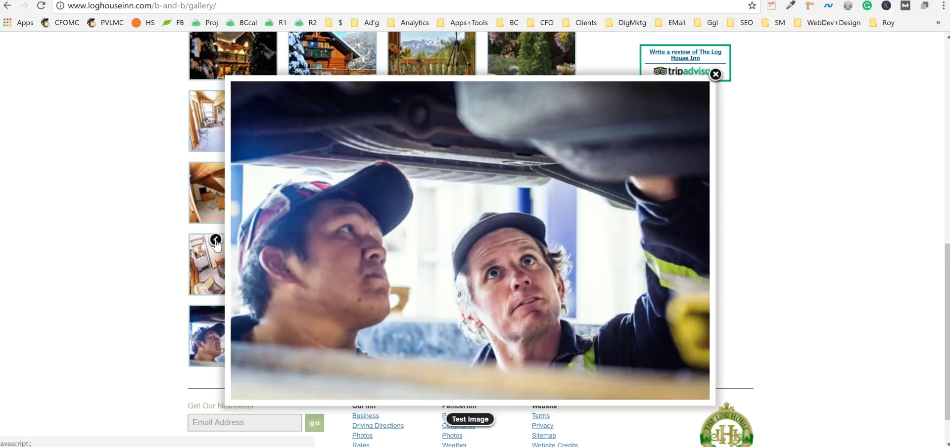
{"action": "left_click", "coordinate": [216, 241]}
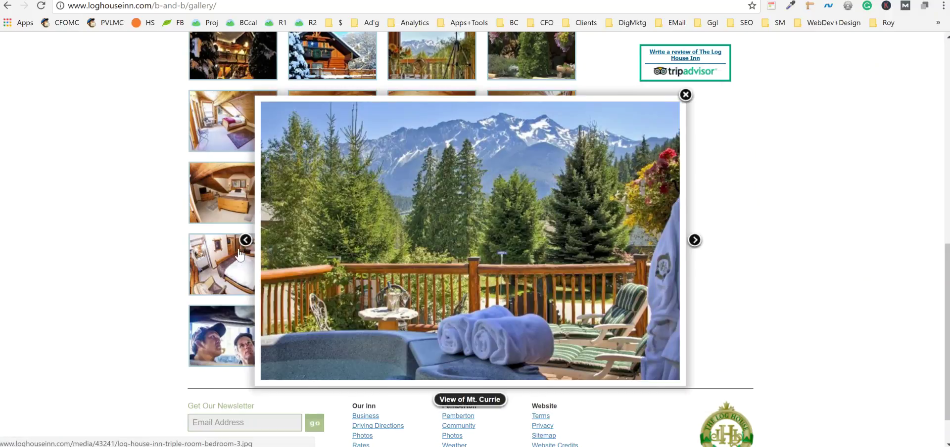
{"action": "left_click", "coordinate": [244, 239]}
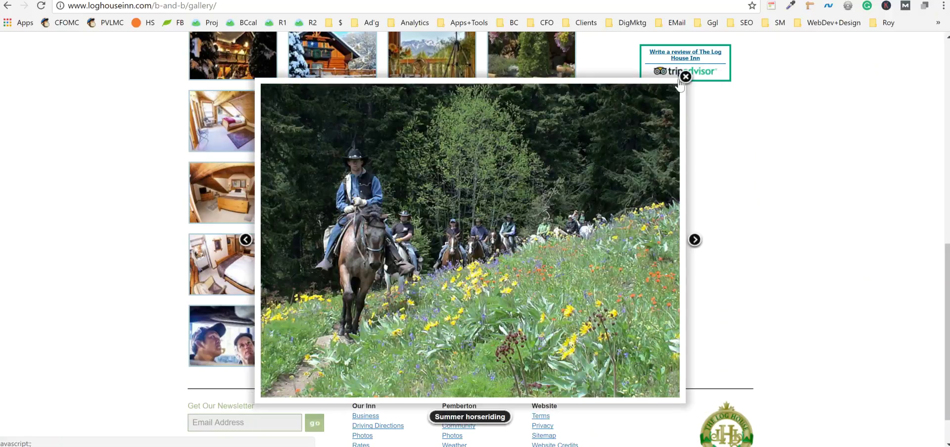
{"action": "left_click", "coordinate": [686, 77]}
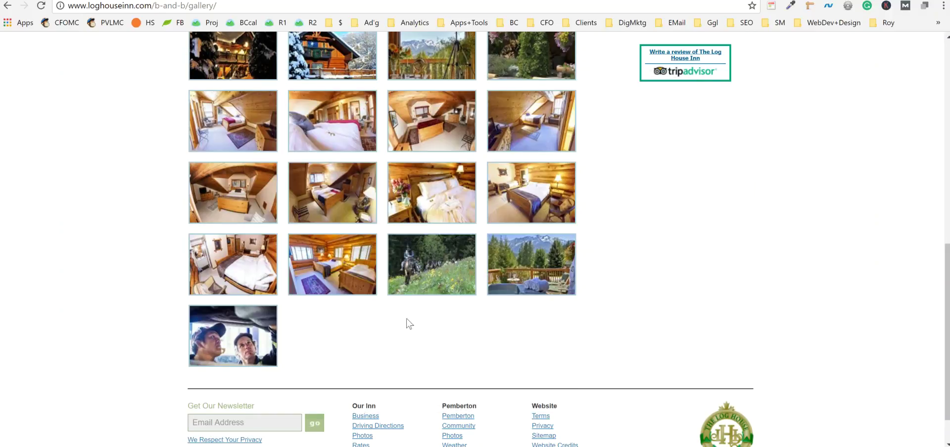
{"action": "key", "text": "ctrl+Tab"}
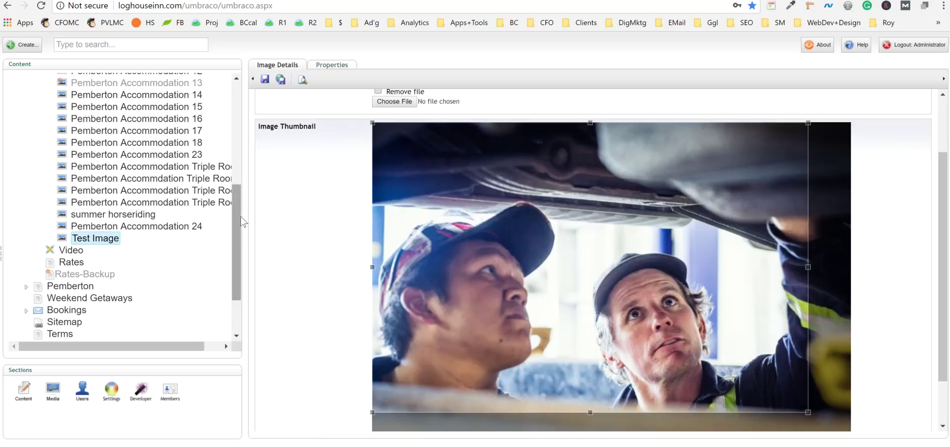
Step: Delete Test Image through its right-click menu and confirm with OK
{"action": "left_click_drag", "start_coordinate": [240, 216], "coordinate": [238, 188]}
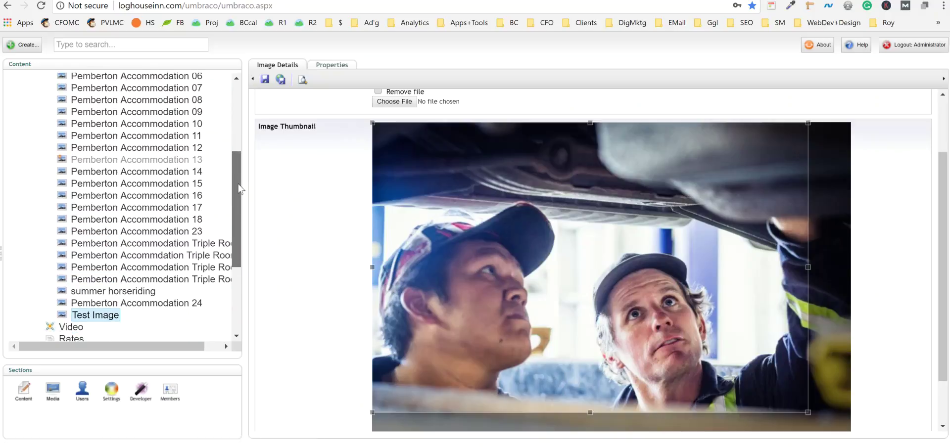
{"action": "right_click", "coordinate": [107, 320]}
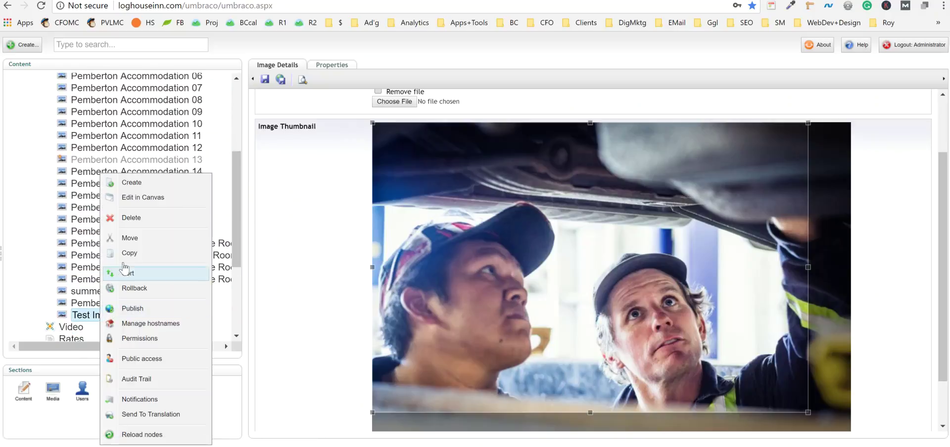
{"action": "left_click", "coordinate": [133, 219]}
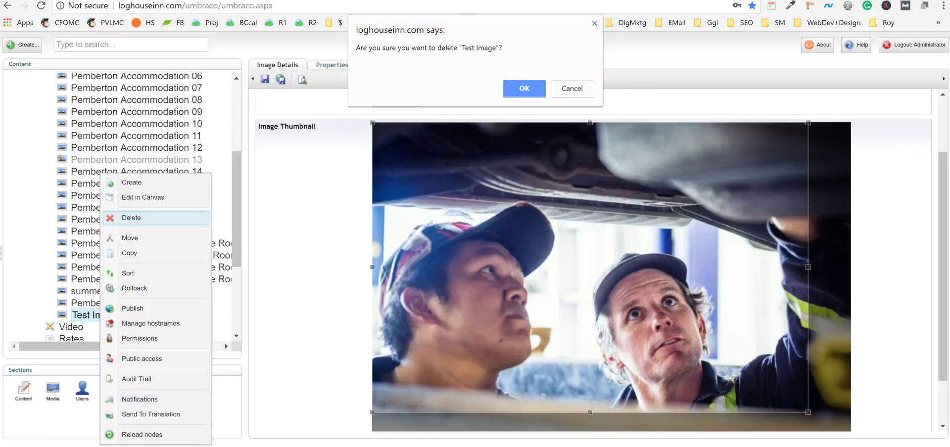
{"action": "left_click", "coordinate": [523, 94]}
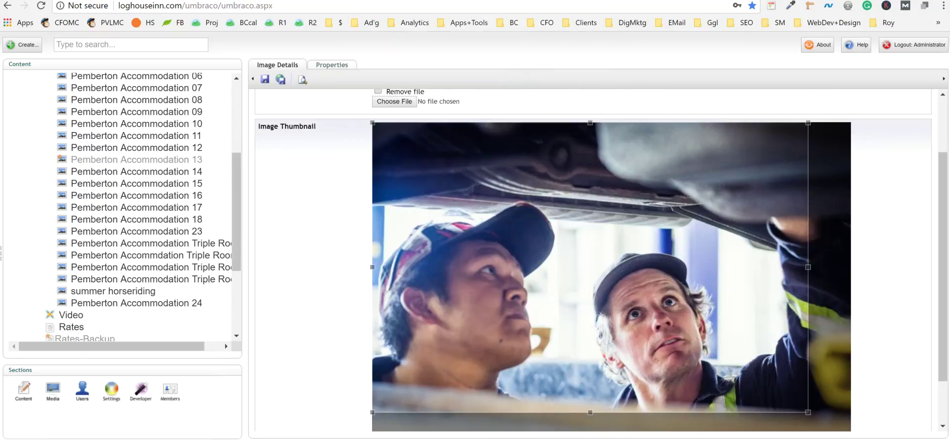
Step: Reload the public gallery, check its thumbnails no longer include Test Image, then go back to Umbraco
{"action": "key", "text": "ctrl+Tab"}
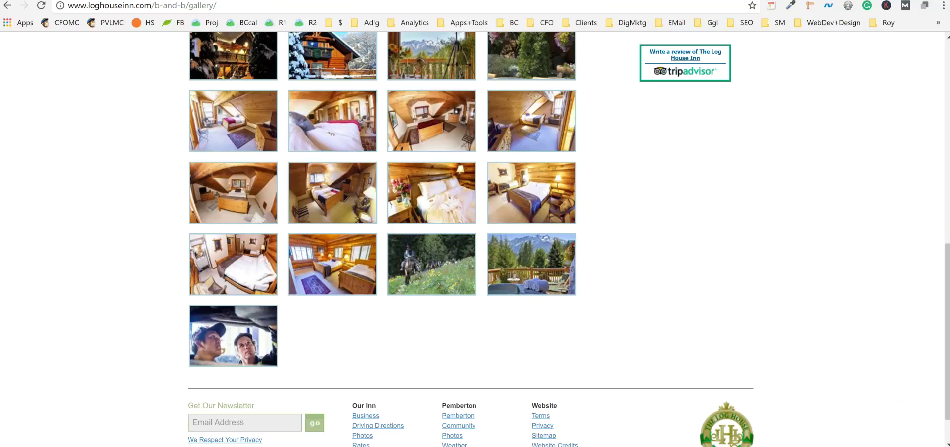
{"action": "left_click", "coordinate": [42, 7]}
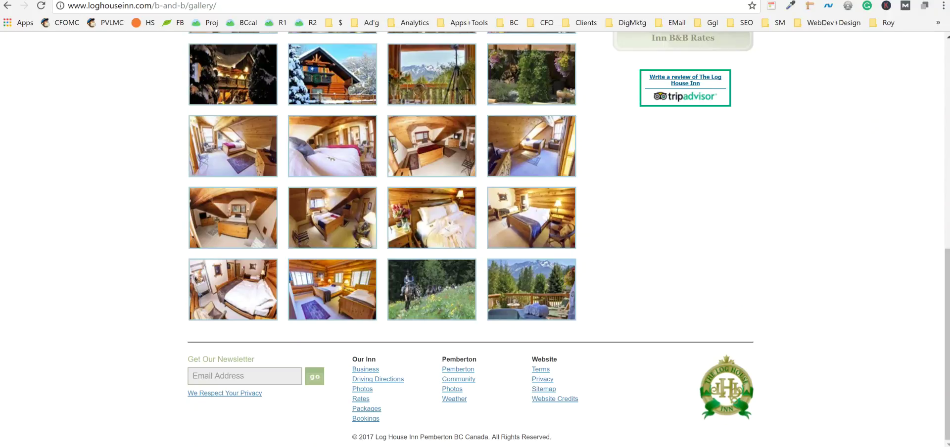
{"action": "key", "text": "ctrl+Tab"}
{"action": "scroll", "coordinate": [123, 242], "scroll_direction": "up", "scroll_amount": 3}
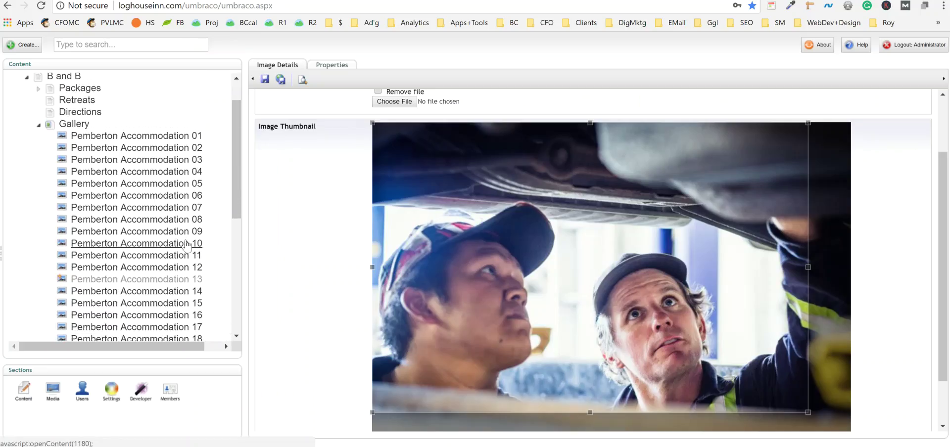
{"action": "key", "text": "ctrl+Tab"}
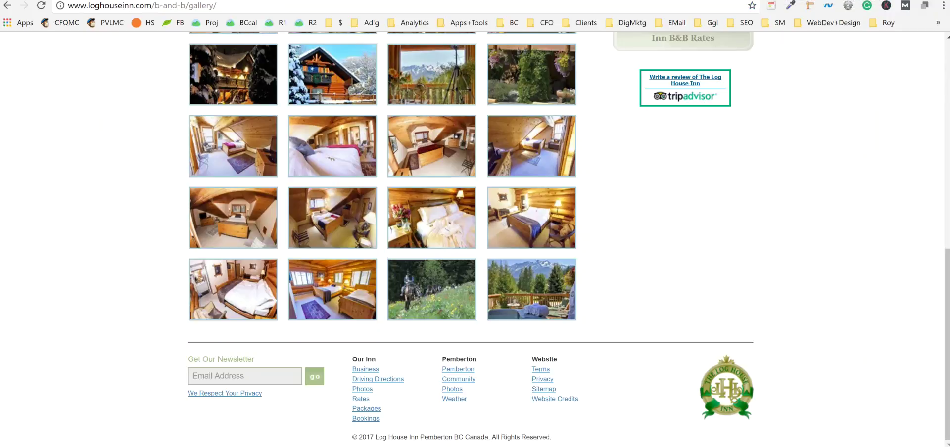
{"action": "scroll", "coordinate": [475, 202], "scroll_direction": "up", "scroll_amount": 1}
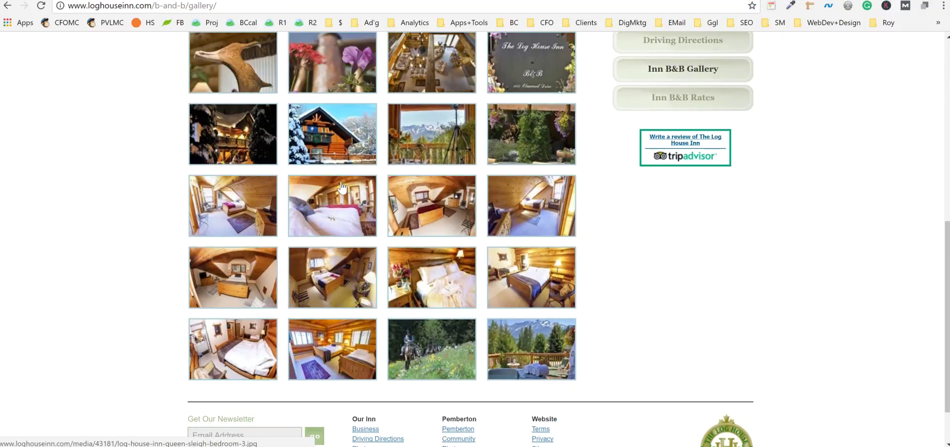
{"action": "mouse_move", "coordinate": [217, 207]}
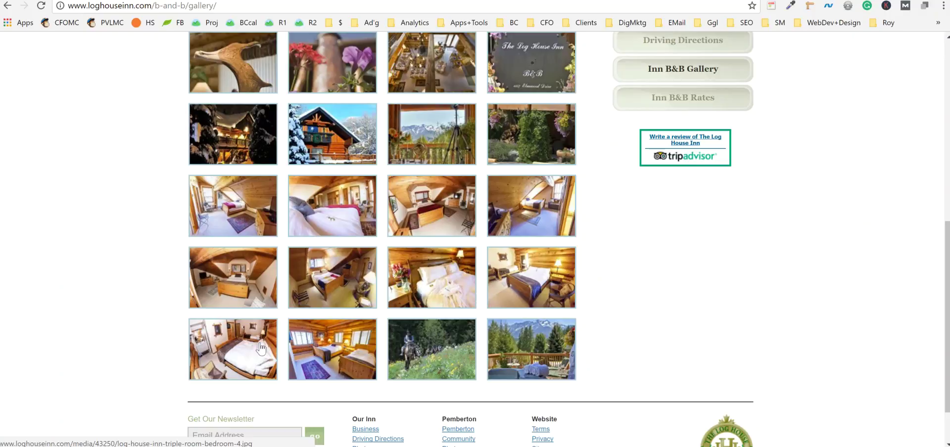
{"action": "mouse_move", "coordinate": [367, 367]}
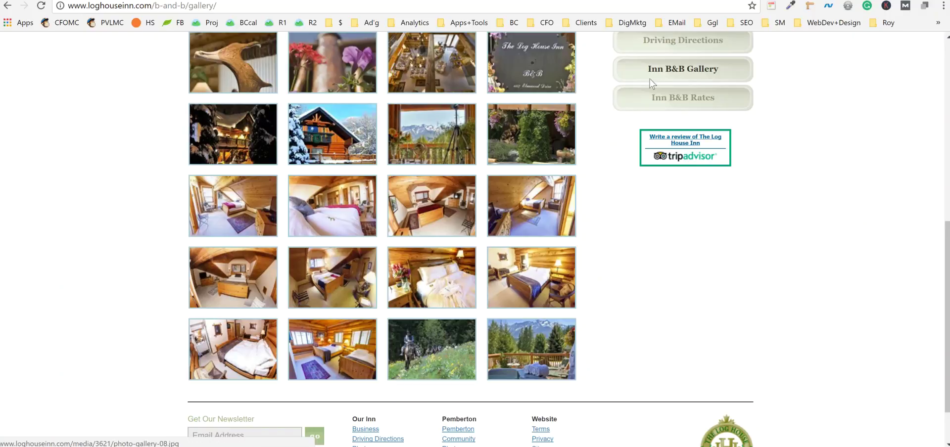
{"action": "key", "text": "ctrl+Tab"}
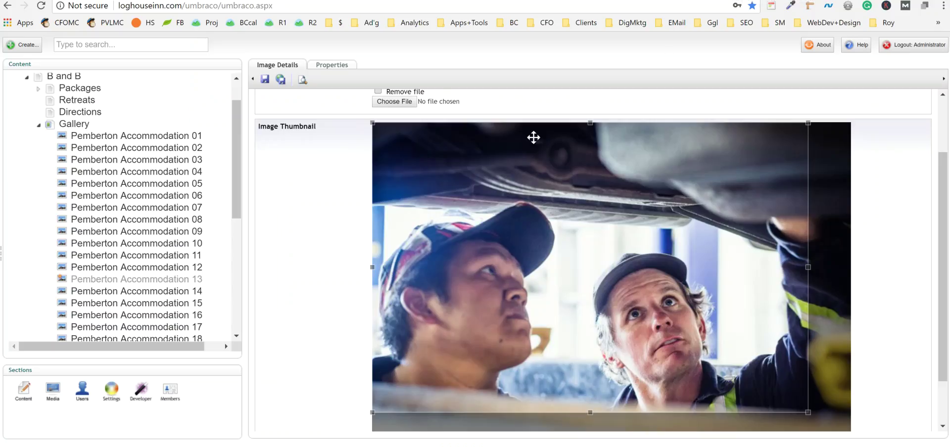
Step: Sort the Gallery so Pemberton Accommodation Triple Room 1 sits above Accommodation 17, and save the order
{"action": "right_click", "coordinate": [73, 130]}
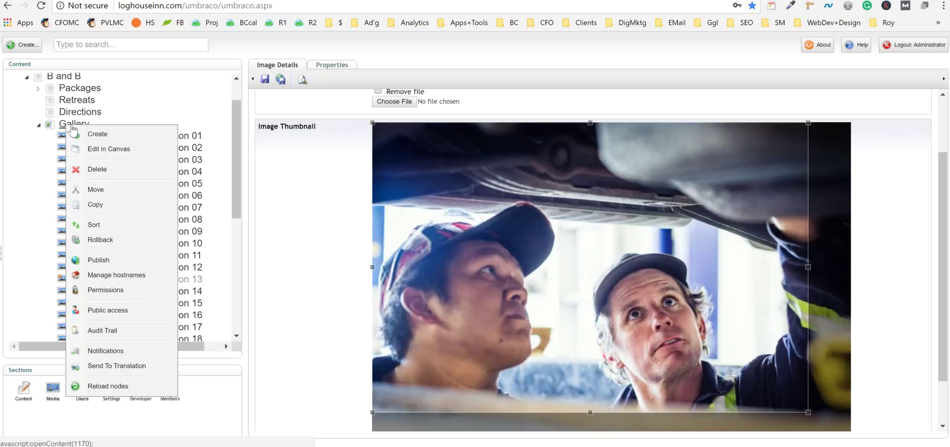
{"action": "left_click", "coordinate": [110, 224]}
{"action": "scroll", "coordinate": [478, 173], "scroll_direction": "down", "scroll_amount": 4}
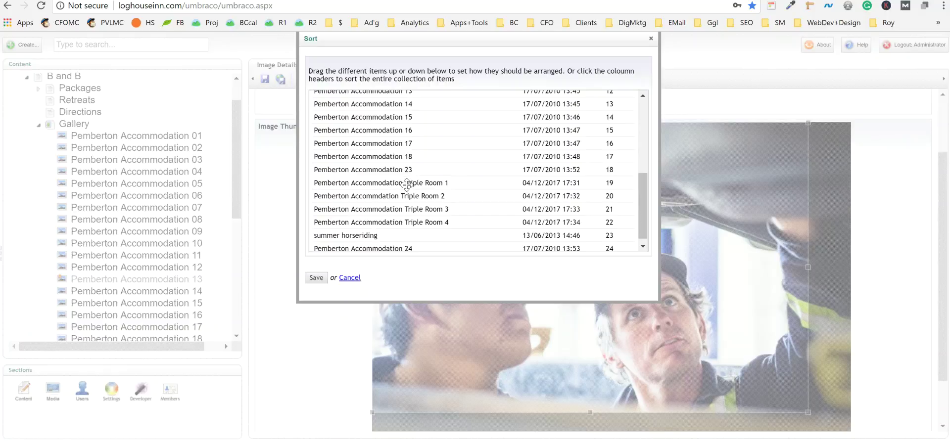
{"action": "left_click", "coordinate": [382, 183]}
{"action": "mouse_move", "coordinate": [381, 180]}
{"action": "left_mouse_down"}
{"action": "mouse_move", "coordinate": [389, 143]}
{"action": "mouse_move", "coordinate": [399, 230]}
{"action": "mouse_move", "coordinate": [396, 185]}
{"action": "left_mouse_up"}
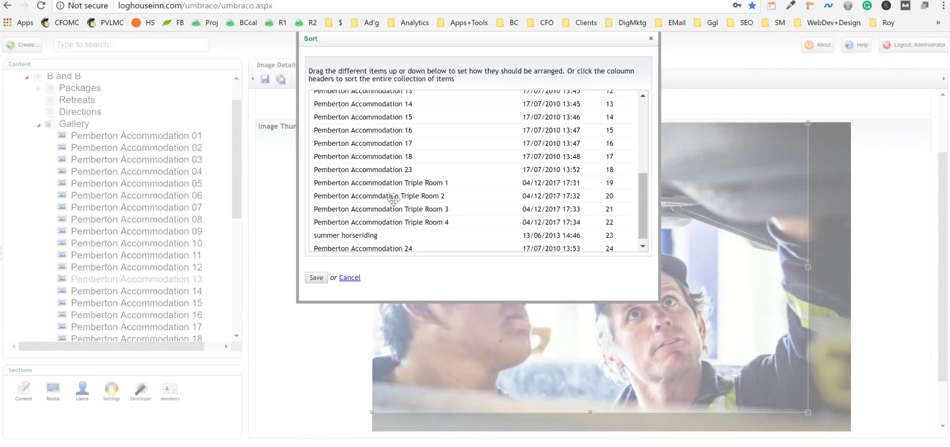
{"action": "left_click", "coordinate": [315, 278]}
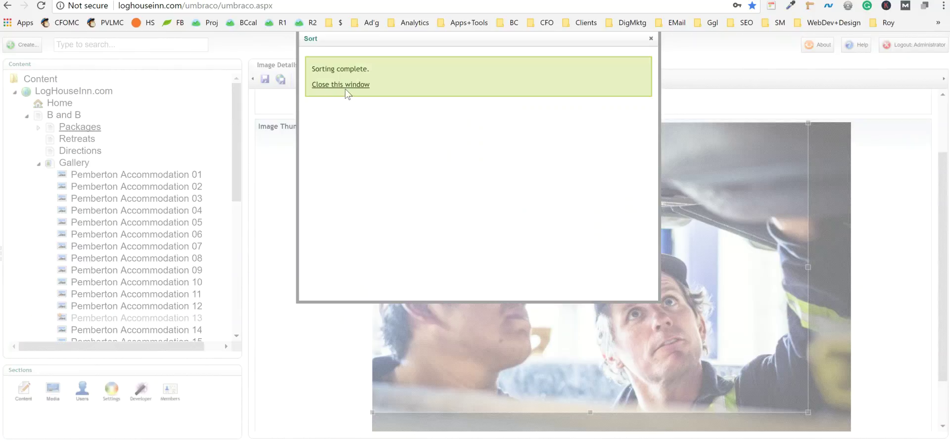
Step: Dismiss the sorting notice and inspect the image details of Pemberton Accommodation 01 and 02
{"action": "left_click", "coordinate": [345, 86]}
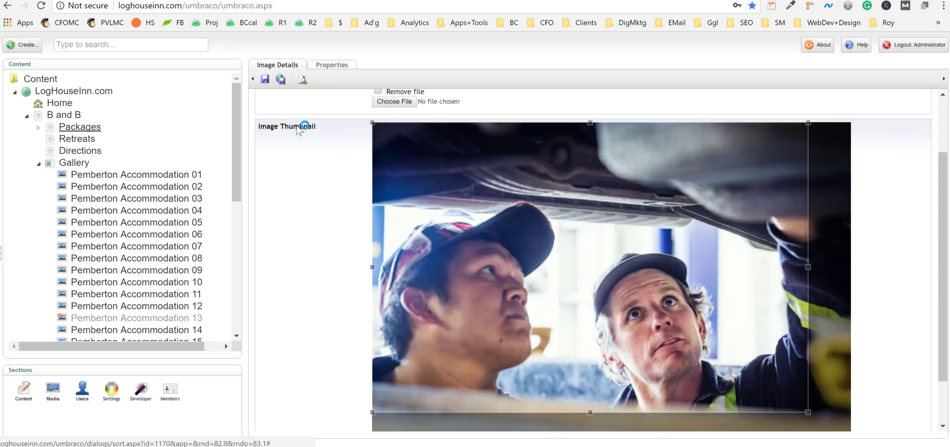
{"action": "mouse_move", "coordinate": [236, 155]}
{"action": "left_mouse_down"}
{"action": "mouse_move", "coordinate": [245, 210]}
{"action": "mouse_move", "coordinate": [236, 167]}
{"action": "left_mouse_up"}
{"action": "left_click", "coordinate": [166, 145]}
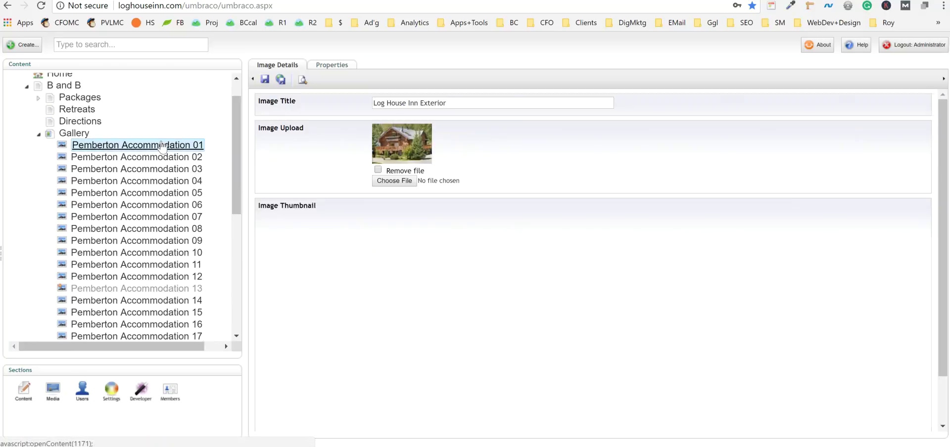
{"action": "left_click", "coordinate": [169, 162]}
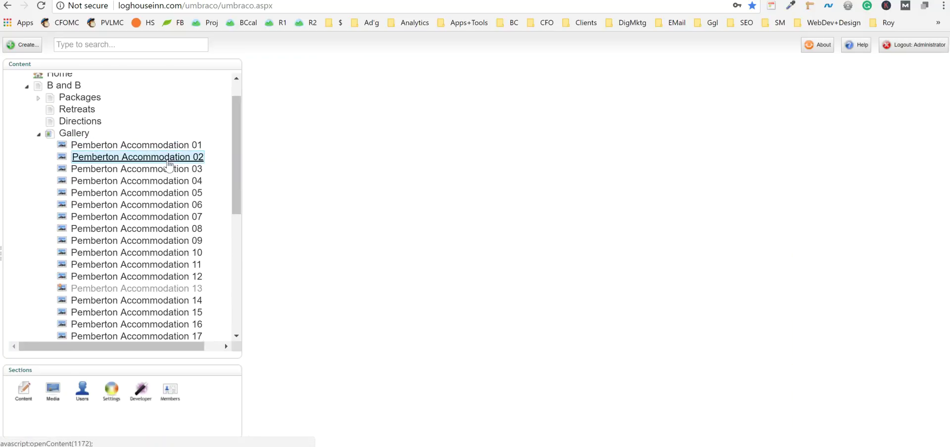
{"action": "scroll", "coordinate": [943, 208], "scroll_direction": "down", "scroll_amount": 1}
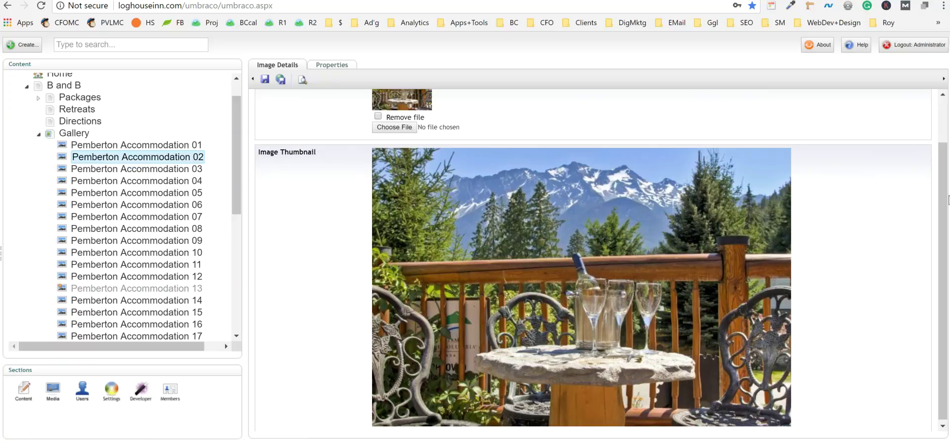
{"action": "scroll", "coordinate": [945, 198], "scroll_direction": "down", "scroll_amount": 1}
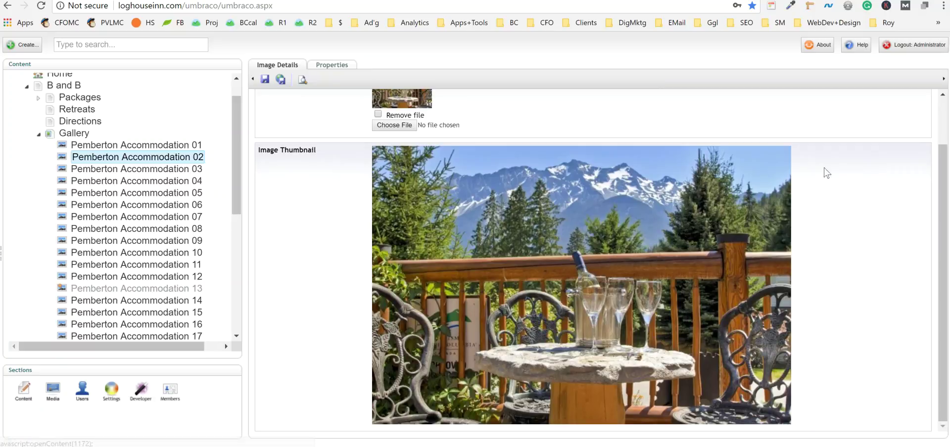
{"action": "scroll", "coordinate": [948, 157], "scroll_direction": "up", "scroll_amount": 1}
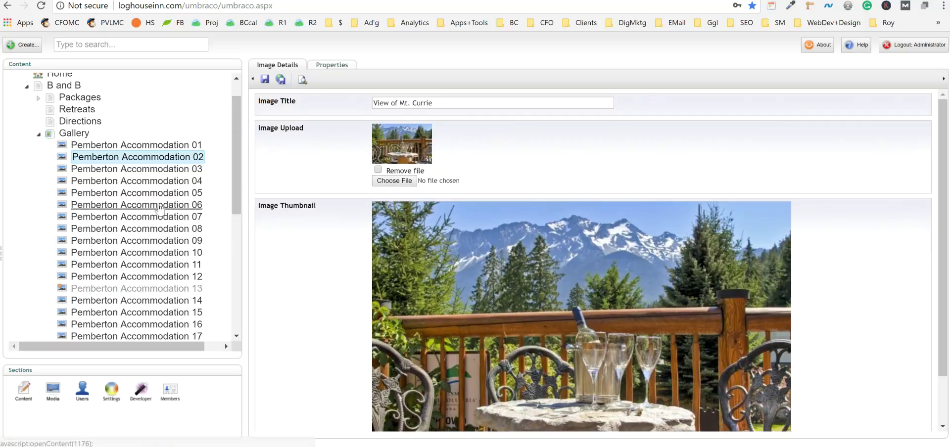
Step: Inspect the image details of Pemberton Accommodation 06, 09 and 10
{"action": "left_click", "coordinate": [136, 205]}
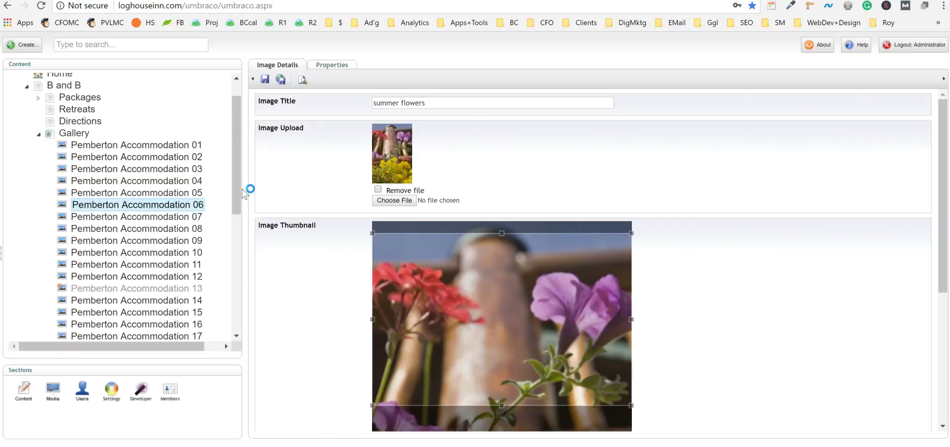
{"action": "left_click_drag", "start_coordinate": [223, 204], "coordinate": [223, 233]}
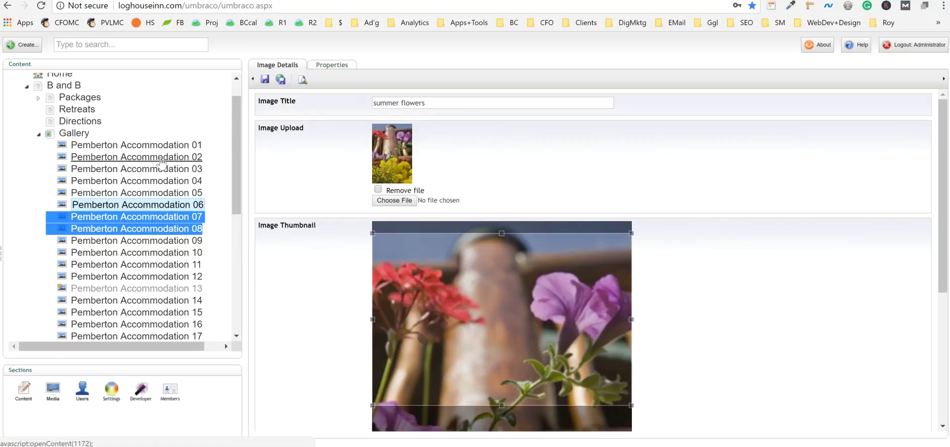
{"action": "left_click", "coordinate": [169, 207], "text": "shift"}
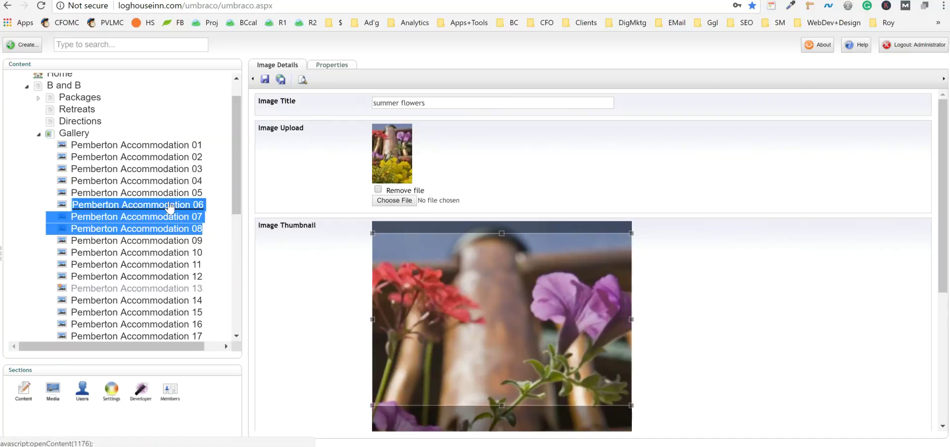
{"action": "left_click_drag", "start_coordinate": [940, 178], "coordinate": [947, 260]}
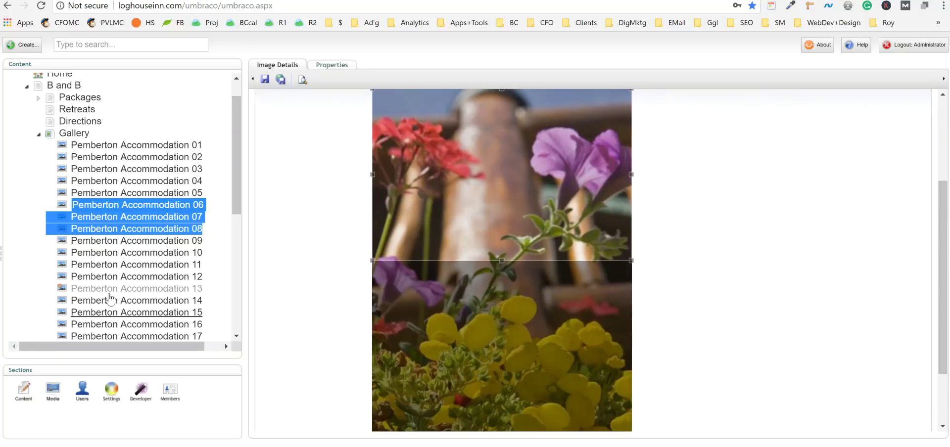
{"action": "left_click", "coordinate": [149, 243]}
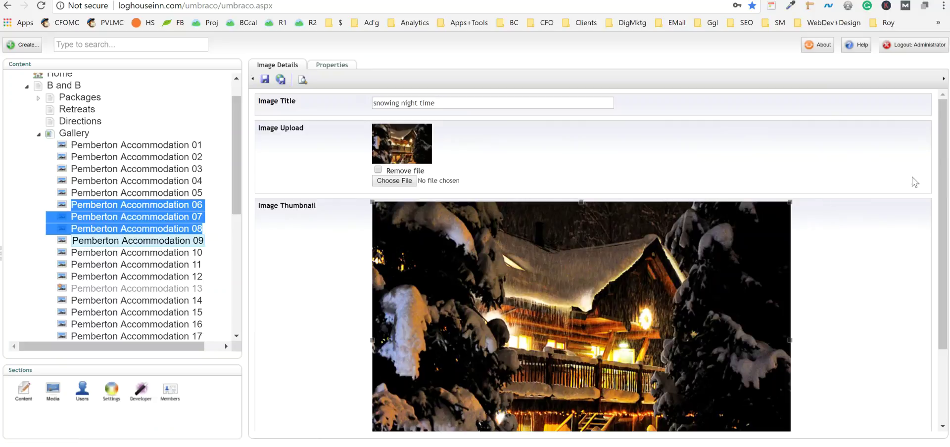
{"action": "left_click_drag", "start_coordinate": [942, 198], "coordinate": [943, 270]}
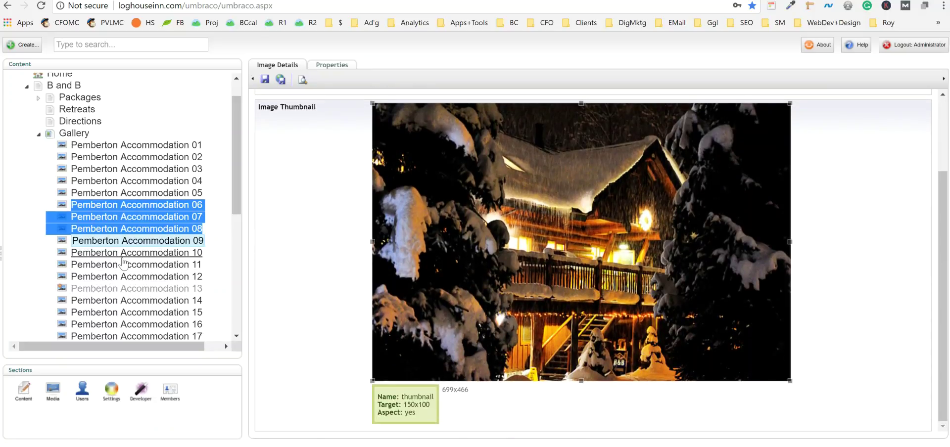
{"action": "left_click", "coordinate": [158, 252]}
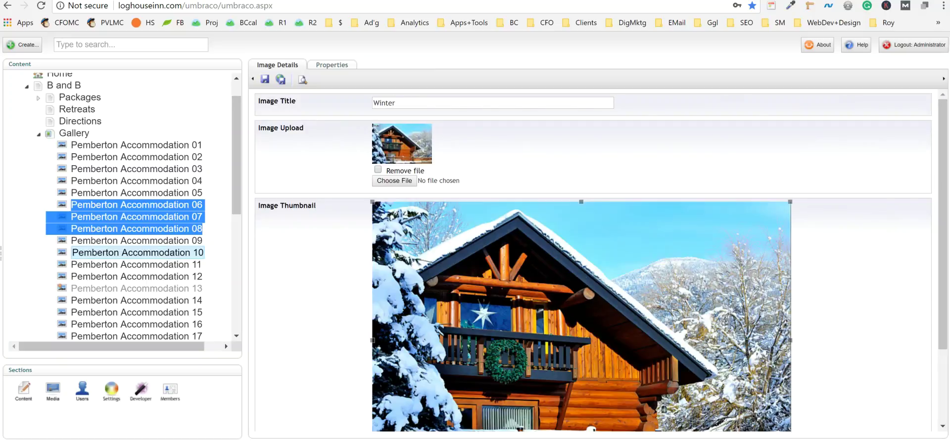
{"action": "left_click_drag", "start_coordinate": [944, 172], "coordinate": [945, 229]}
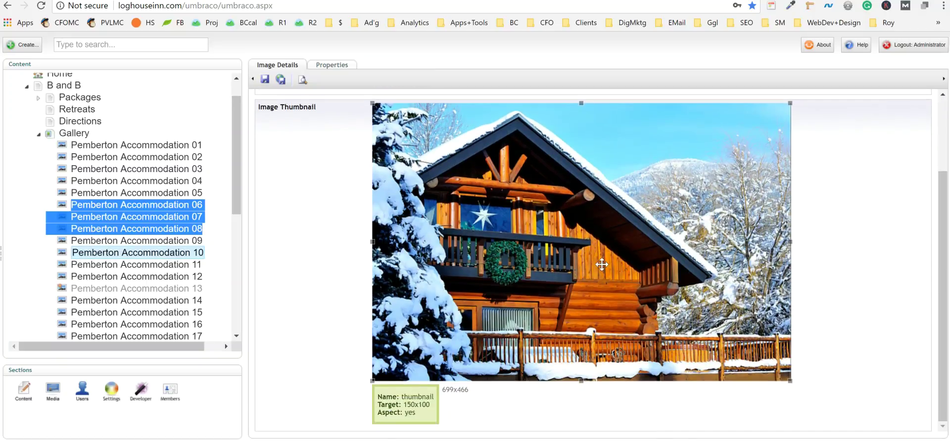
{"action": "left_click", "coordinate": [176, 253]}
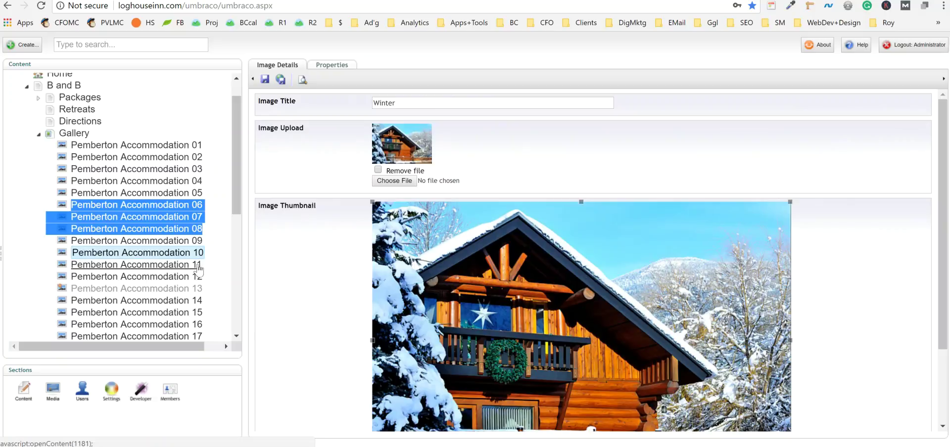
{"action": "left_click_drag", "start_coordinate": [945, 214], "coordinate": [946, 285]}
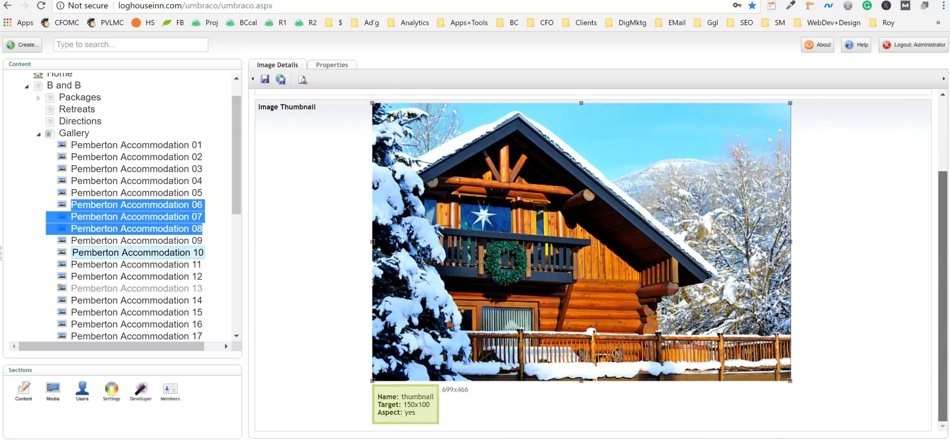
Step: View Pemberton Accommodation 11, 12 and Reading loft, ending on the Queen sleigh bedroom item
{"action": "left_click", "coordinate": [171, 264]}
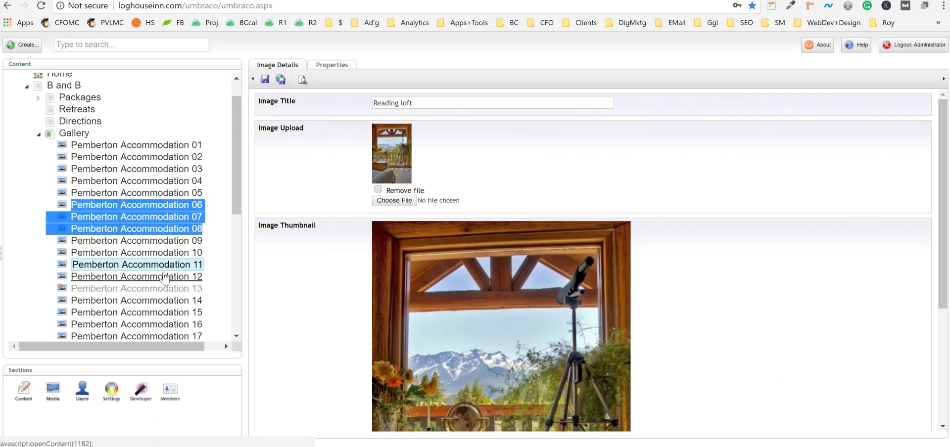
{"action": "left_click", "coordinate": [163, 276]}
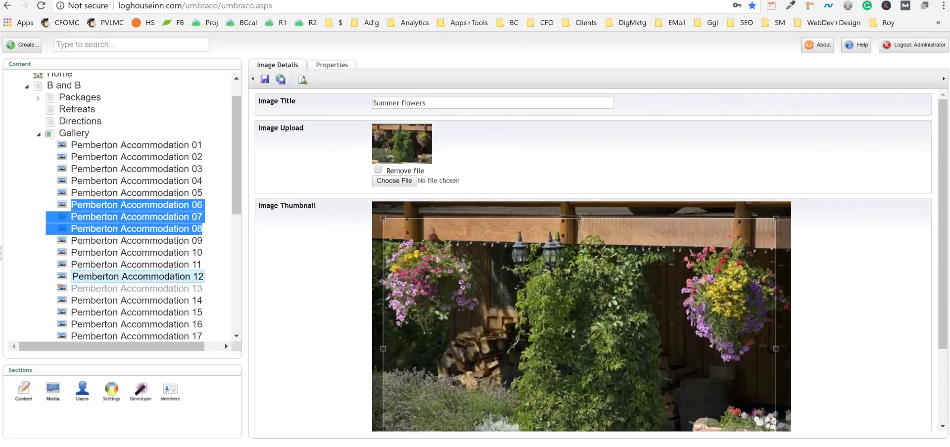
{"action": "scroll", "coordinate": [362, 325], "scroll_direction": "down", "scroll_amount": 3}
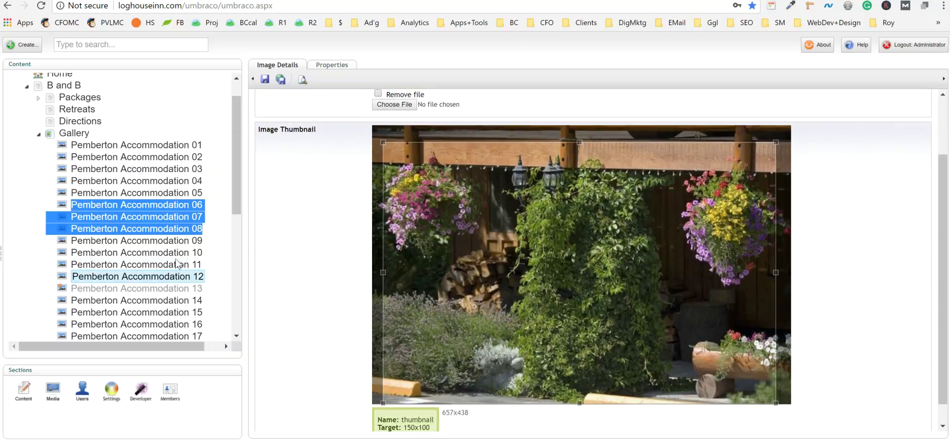
{"action": "left_click", "coordinate": [177, 264]}
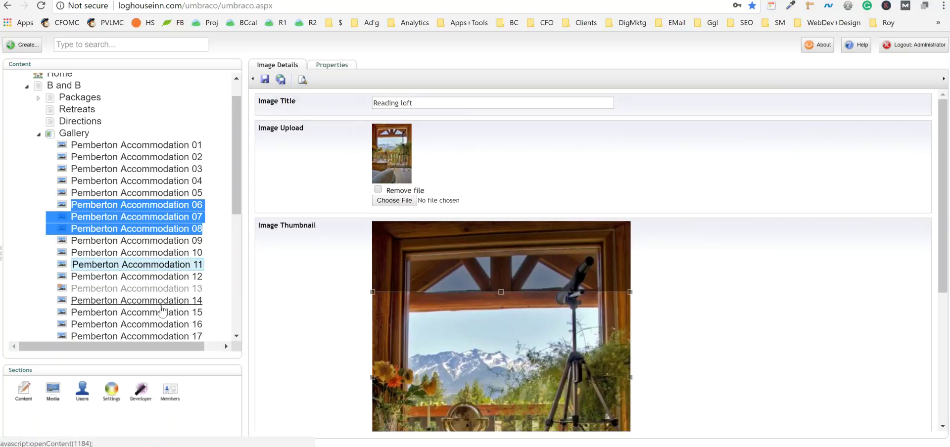
{"action": "left_click", "coordinate": [162, 303]}
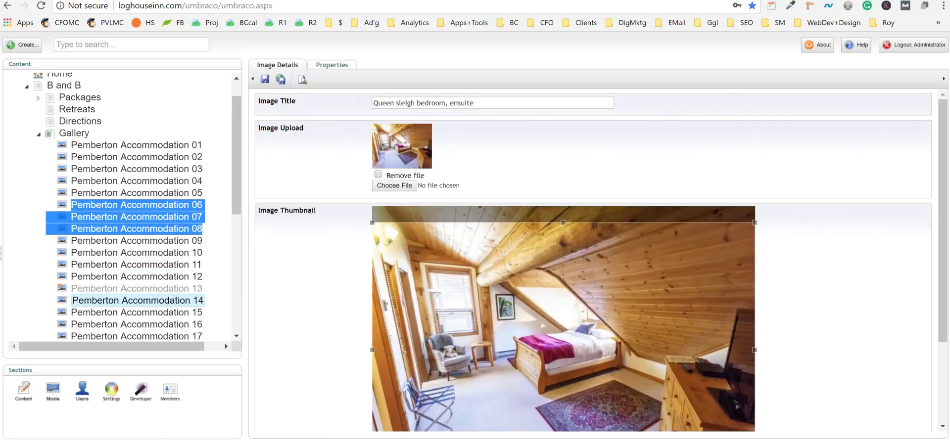
{"action": "scroll", "coordinate": [398, 273], "scroll_direction": "down", "scroll_amount": 3}
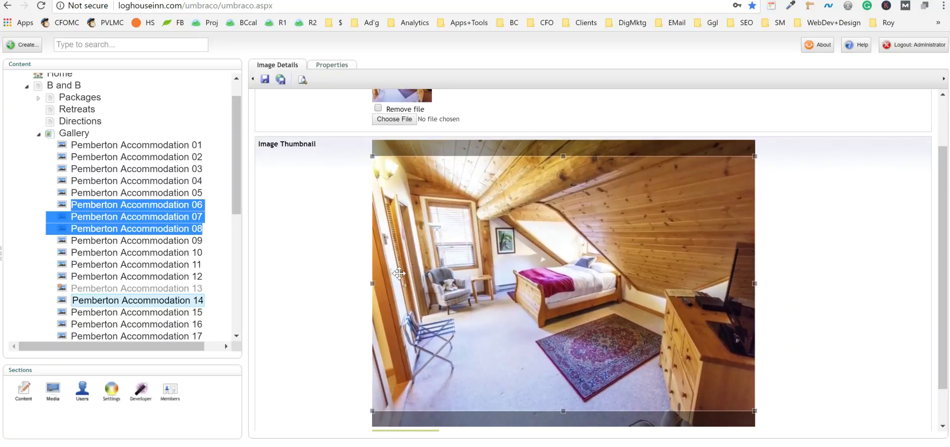
{"action": "scroll", "coordinate": [341, 258], "scroll_direction": "up", "scroll_amount": 3}
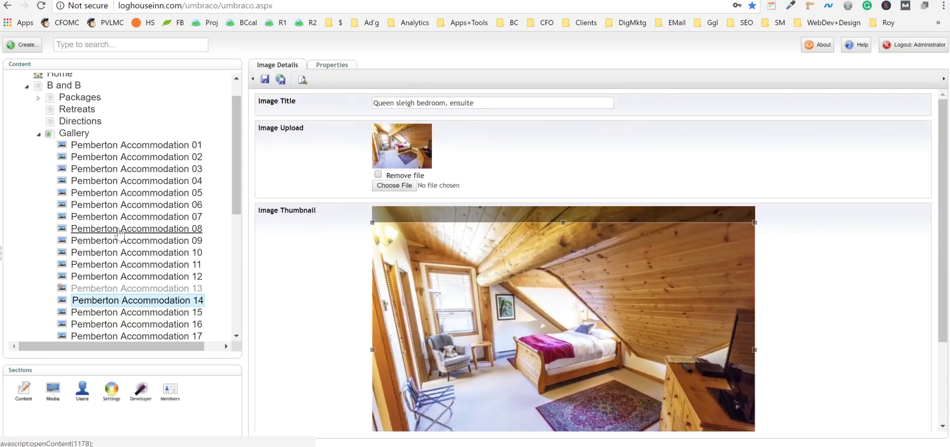
{"action": "right_click", "coordinate": [147, 305]}
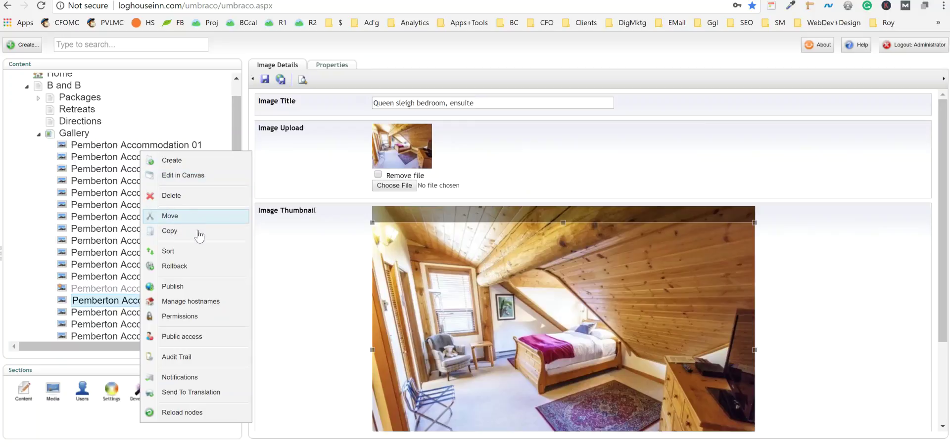
{"action": "left_click", "coordinate": [99, 301]}
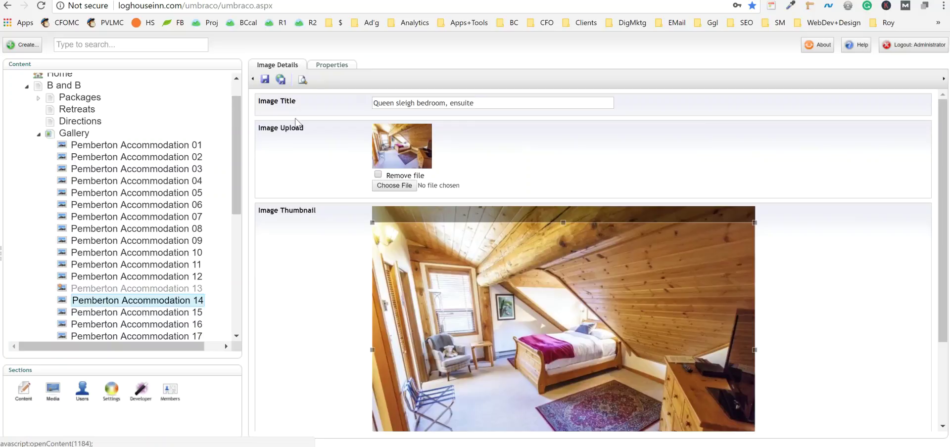
Step: Change the name's '14' to 'Queen Sleigh 1' on the Properties tab and Save and Publish
{"action": "left_click", "coordinate": [332, 65]}
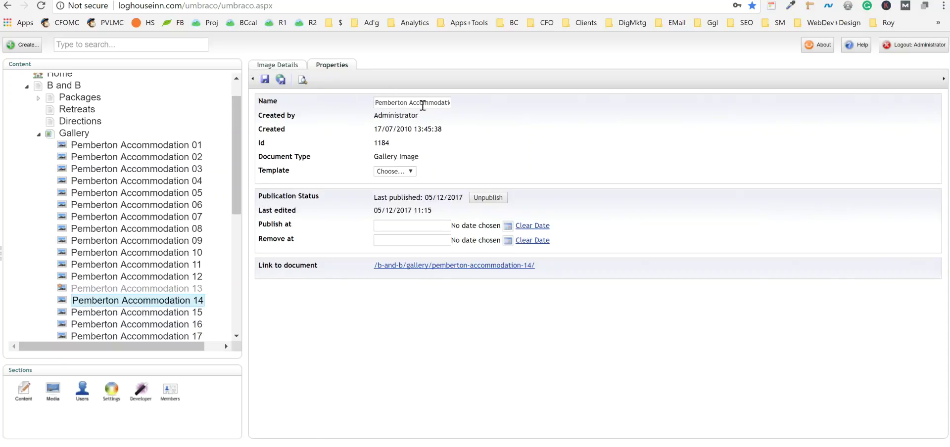
{"action": "left_click_drag", "start_coordinate": [418, 103], "coordinate": [444, 102]}
{"action": "left_click", "coordinate": [443, 103]}
{"action": "double_click", "coordinate": [445, 102]}
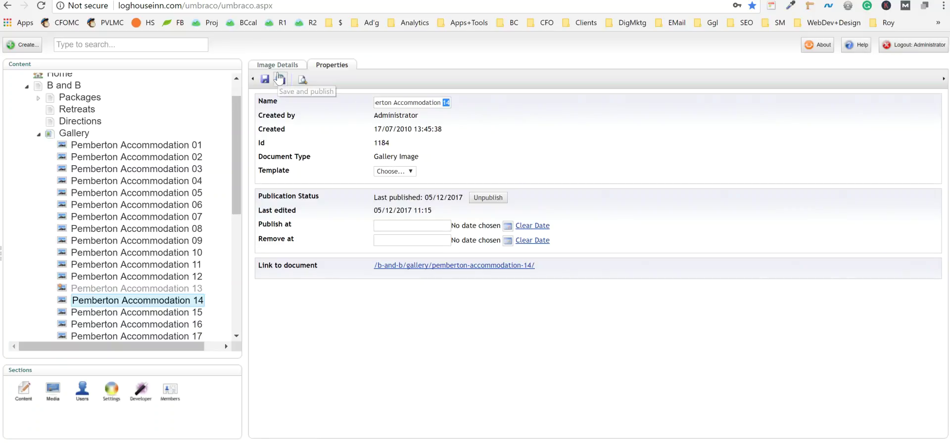
{"action": "left_click", "coordinate": [280, 68]}
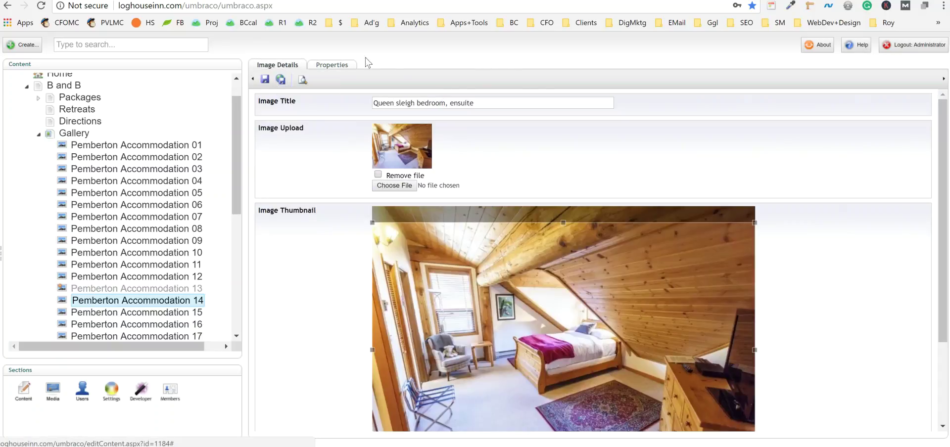
{"action": "left_click", "coordinate": [341, 70]}
{"action": "left_click_drag", "start_coordinate": [450, 102], "coordinate": [479, 107]}
{"action": "key", "text": "Right"}
{"action": "key", "text": "BackSpace"}
{"action": "key", "text": "BackSpace"}
{"action": "type", "text": "Queen "}
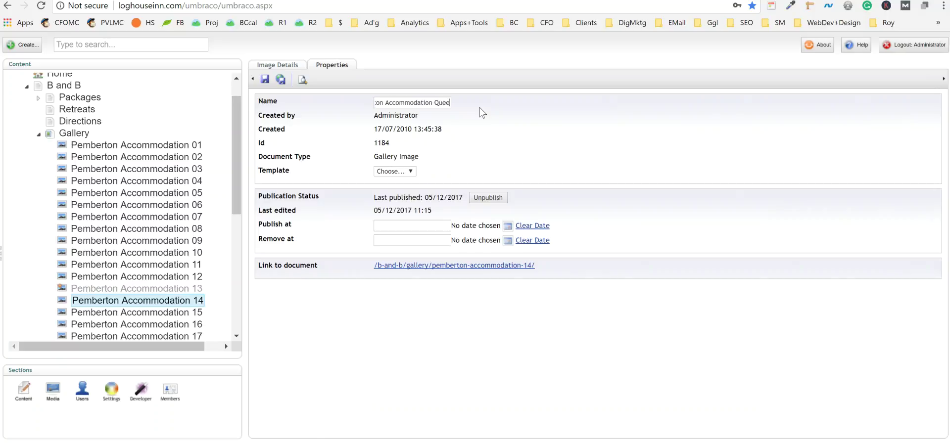
{"action": "type", "text": "Sleigh 1"}
{"action": "left_click", "coordinate": [280, 81]}
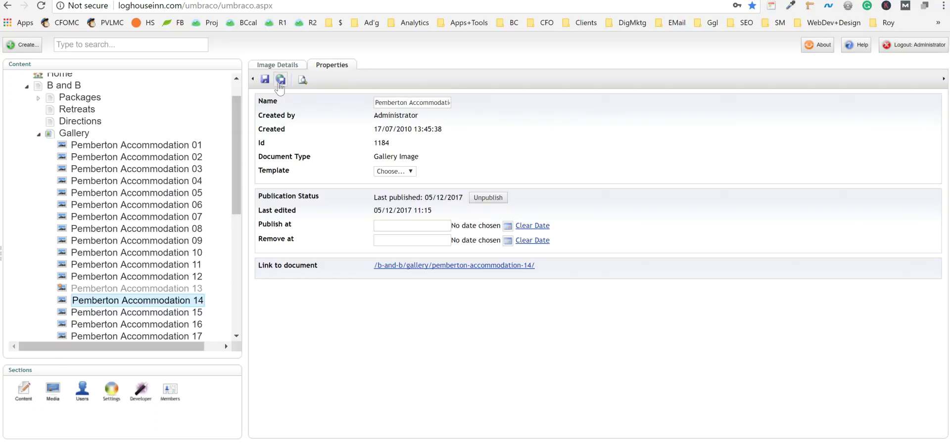
{"action": "left_click_drag", "start_coordinate": [156, 344], "coordinate": [193, 352]}
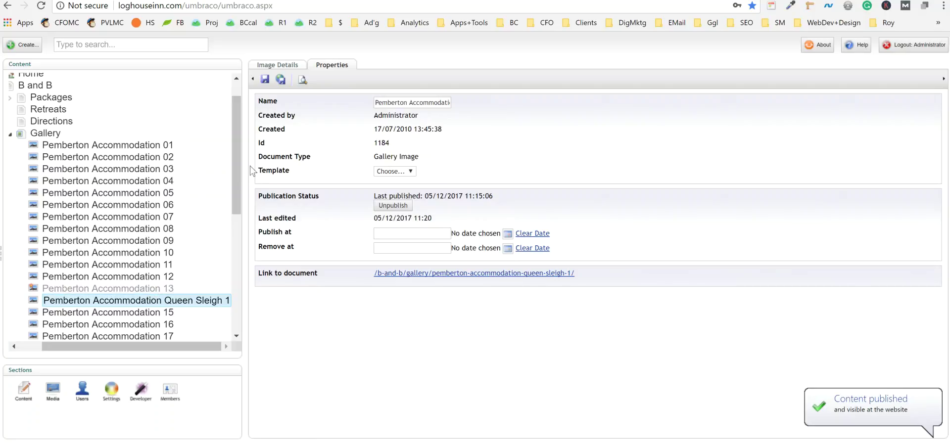
{"action": "left_click_drag", "start_coordinate": [239, 174], "coordinate": [233, 196]}
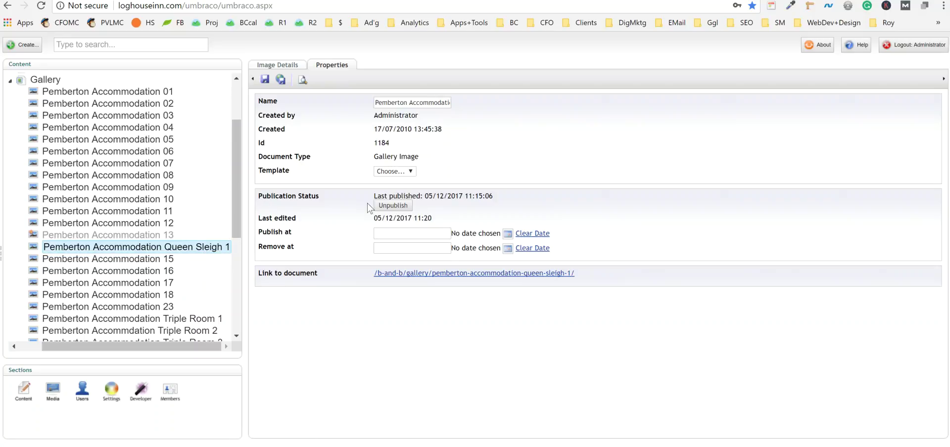
{"action": "left_click", "coordinate": [238, 177]}
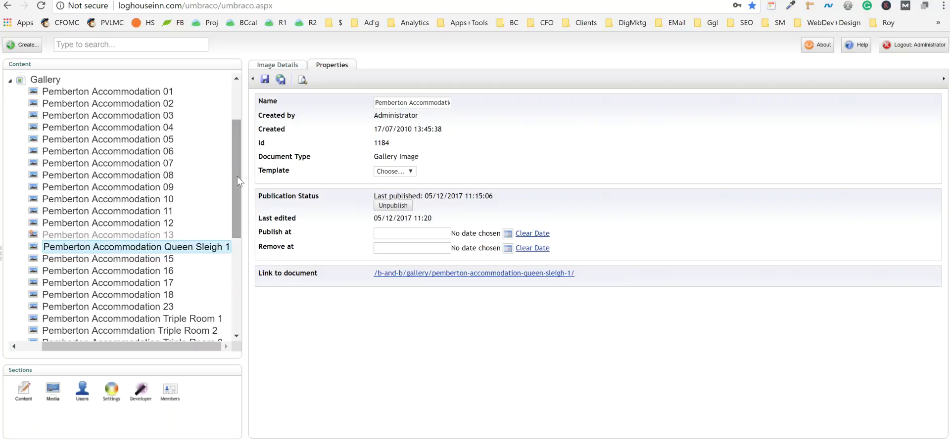
{"action": "left_click_drag", "start_coordinate": [236, 176], "coordinate": [245, 145]}
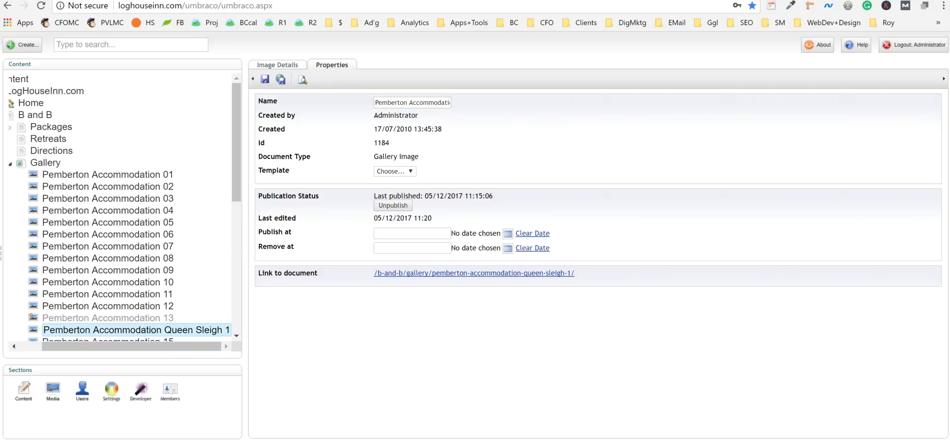
Step: Collapse Gallery, open the Bookings page and preview it on the live site
{"action": "left_click", "coordinate": [11, 164]}
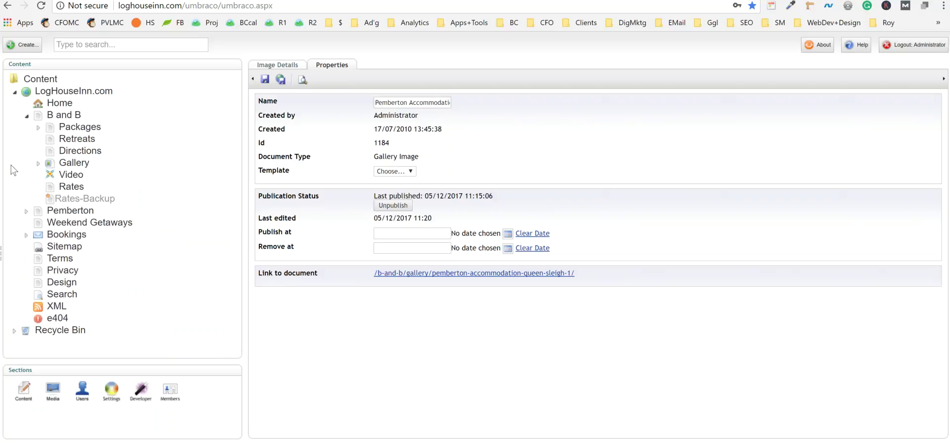
{"action": "left_click", "coordinate": [26, 235]}
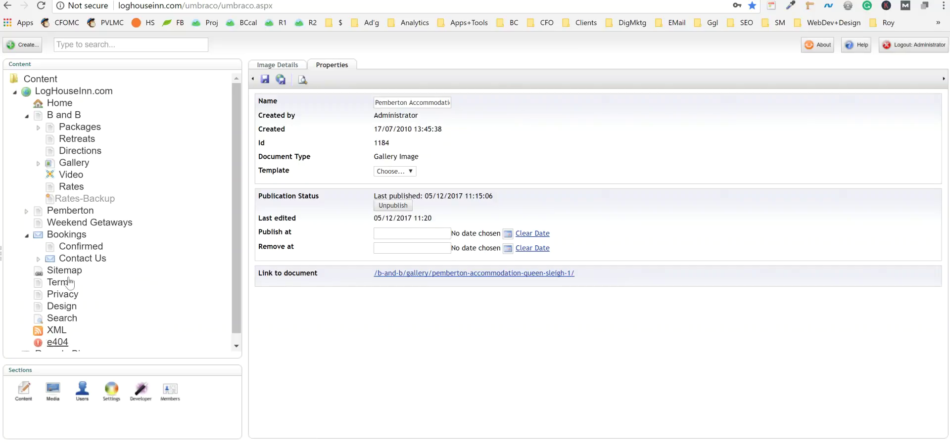
{"action": "left_click", "coordinate": [58, 239]}
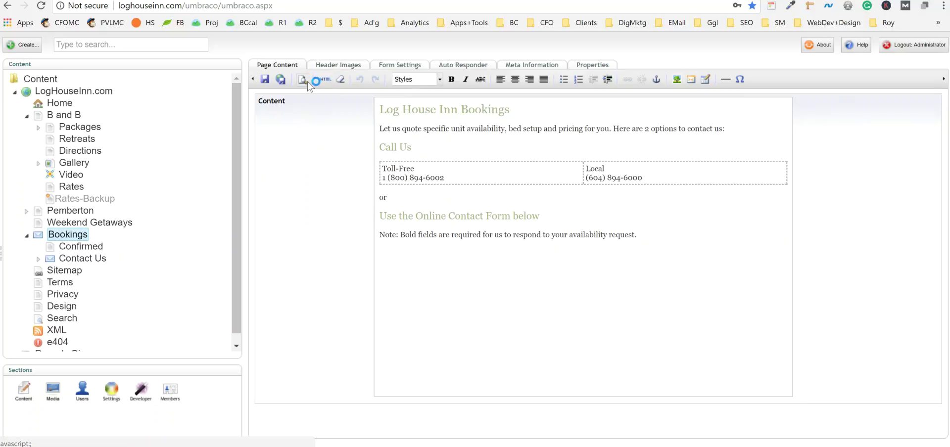
{"action": "left_click", "coordinate": [303, 79]}
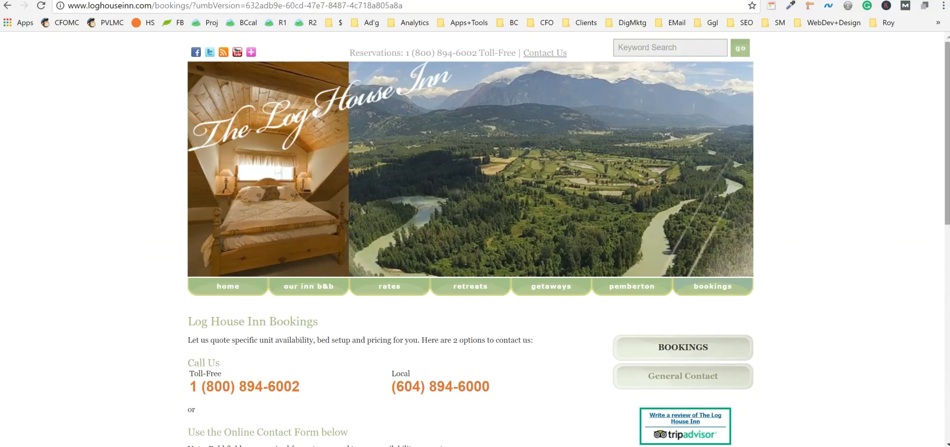
{"action": "scroll", "coordinate": [475, 237], "scroll_direction": "down", "scroll_amount": 1}
{"action": "scroll", "coordinate": [475, 237], "scroll_direction": "down", "scroll_amount": 1}
{"action": "scroll", "coordinate": [519, 230], "scroll_direction": "up", "scroll_amount": 2}
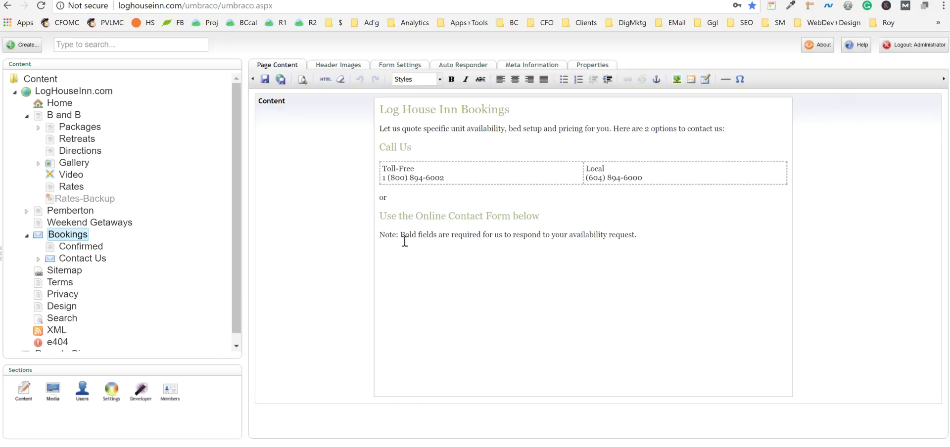
Step: Show the Bookings page's Header Images with its small and large summer and winter slots
{"action": "left_click", "coordinate": [345, 67]}
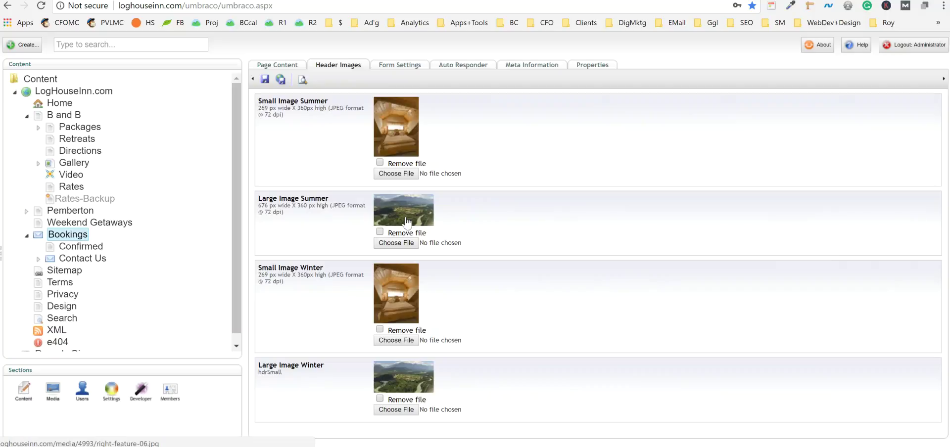
Step: Check that Small Image Summer requires 269 px by 360 px, then return to the Bookings preview
{"action": "left_click", "coordinate": [302, 80]}
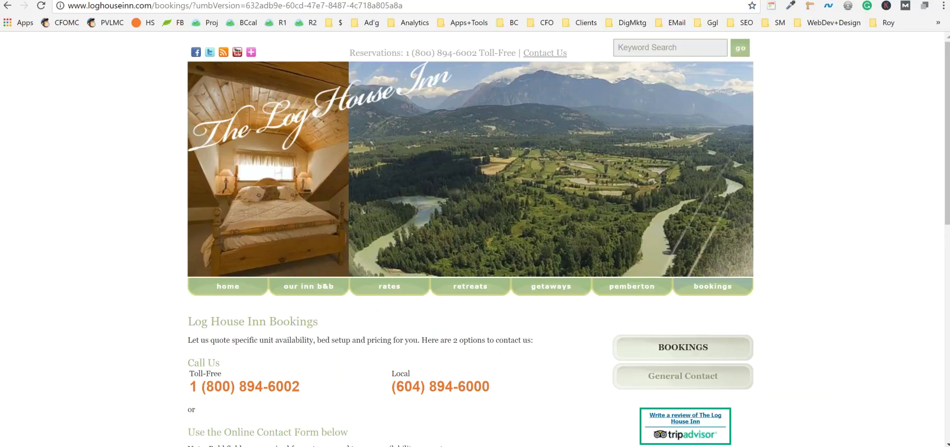
{"action": "key", "text": "ctrl+w"}
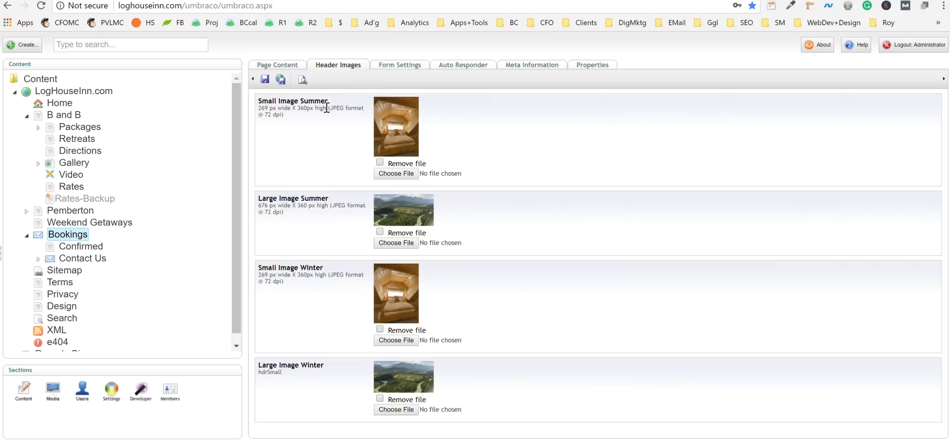
{"action": "left_click_drag", "start_coordinate": [327, 108], "coordinate": [258, 110]}
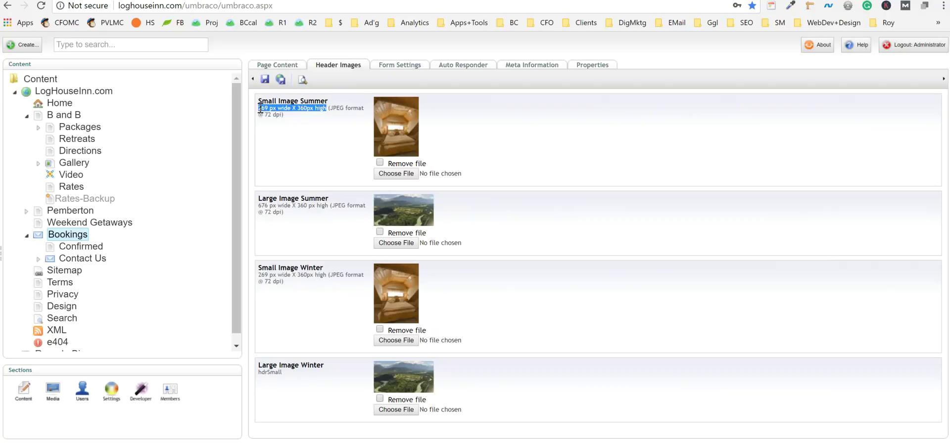
{"action": "left_click", "coordinate": [299, 110]}
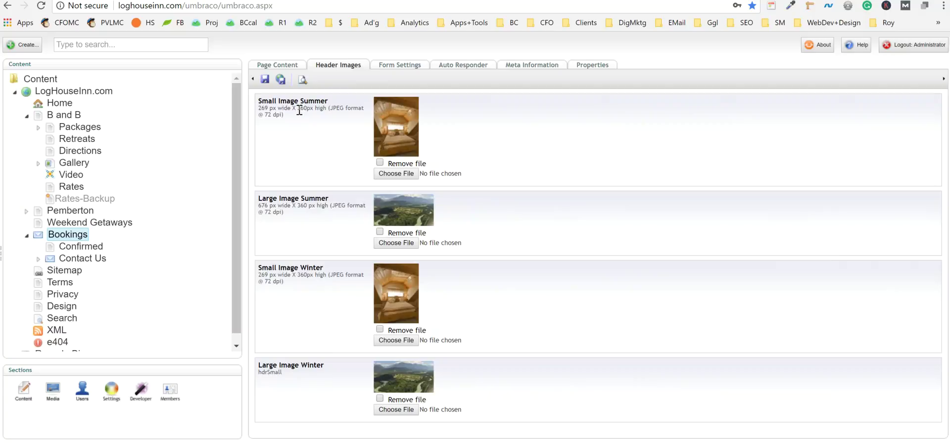
{"action": "left_click_drag", "start_coordinate": [298, 108], "coordinate": [307, 109]}
{"action": "left_click_drag", "start_coordinate": [268, 108], "coordinate": [259, 114]}
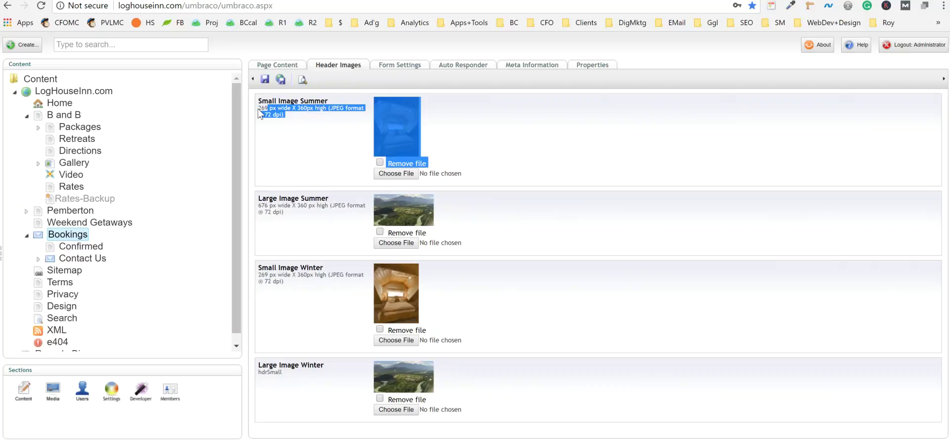
{"action": "left_click", "coordinate": [356, 134]}
{"action": "key", "text": "ctrl+Tab"}
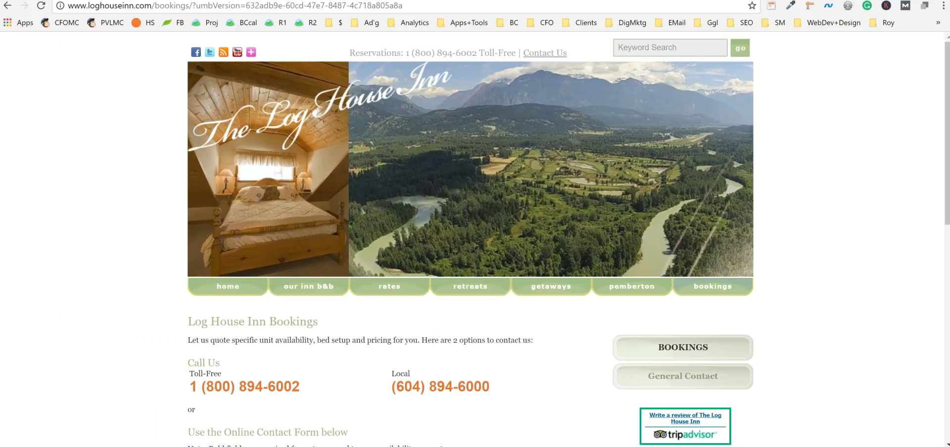
Step: Switch back to the Umbraco Header Images tab
{"action": "key", "text": "ctrl+shift+Tab"}
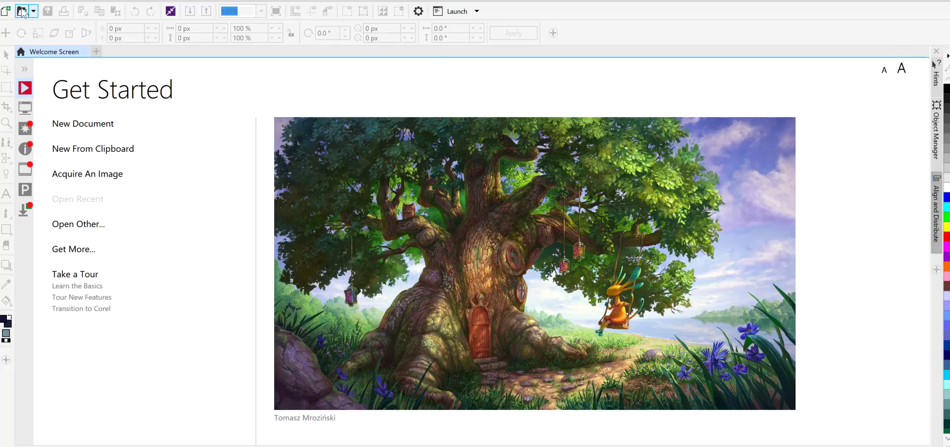
Step: Open the log-house-inn-queen-sleigh-bedroom JPG from the Desktop
{"action": "left_click", "coordinate": [22, 12]}
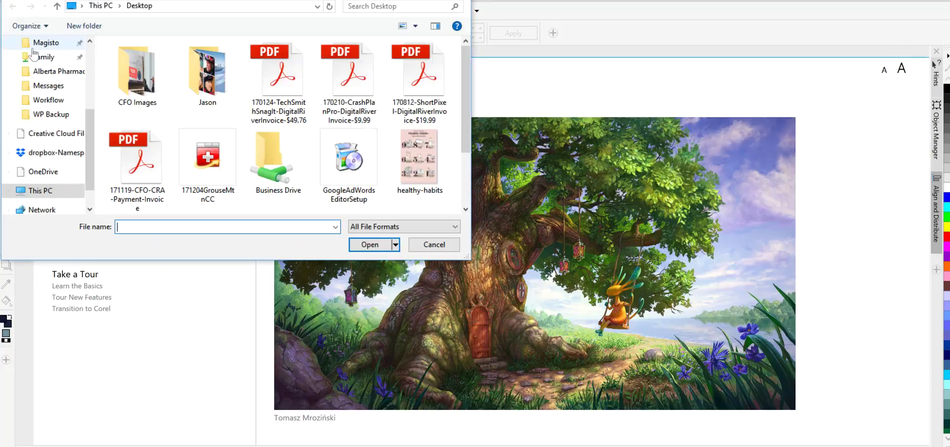
{"action": "scroll", "coordinate": [447, 166], "scroll_direction": "down", "scroll_amount": 1}
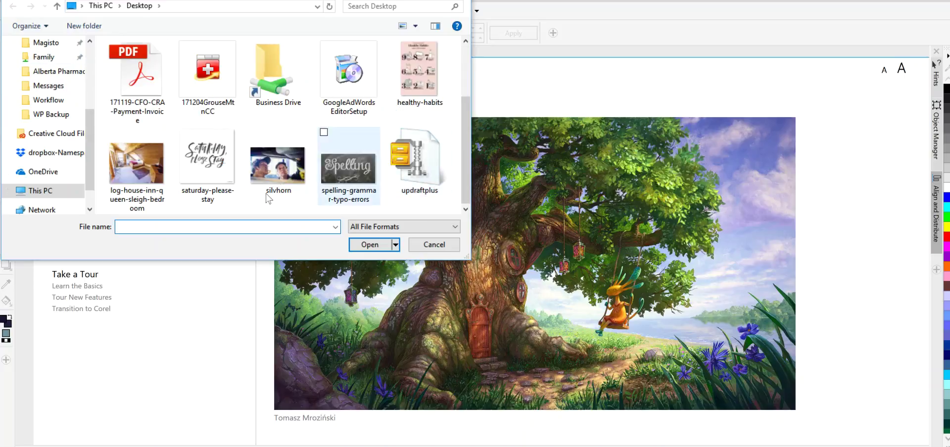
{"action": "double_click", "coordinate": [146, 176]}
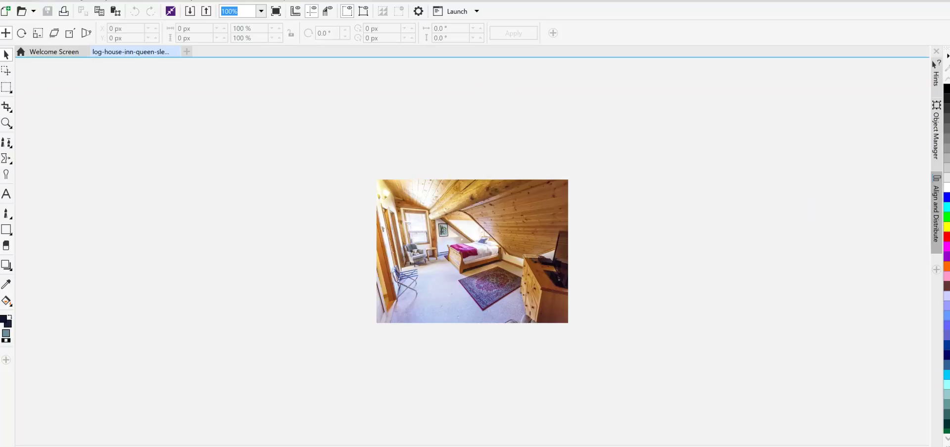
{"action": "scroll", "coordinate": [528, 290], "scroll_direction": "up", "scroll_amount": 2}
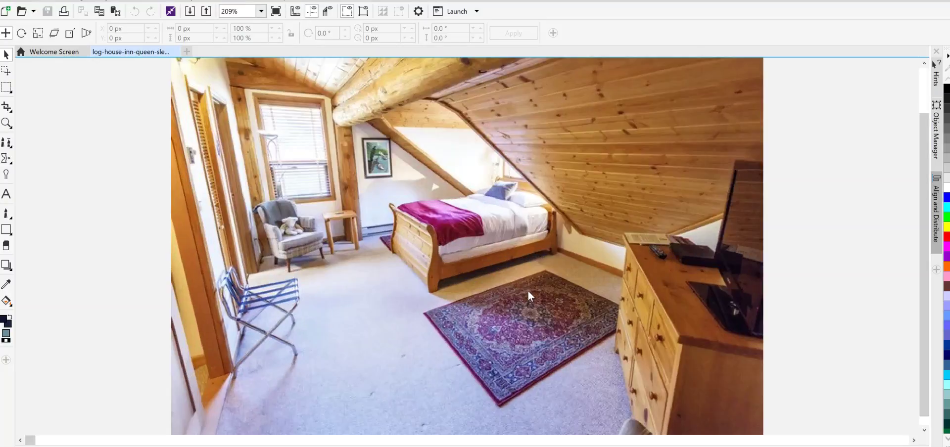
{"action": "scroll", "coordinate": [509, 281], "scroll_direction": "down", "scroll_amount": 1}
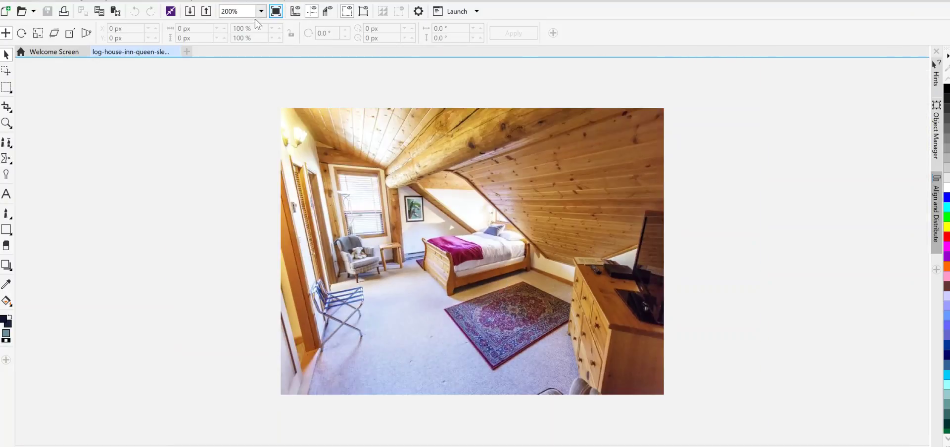
Step: Set the Rectangle Mask tool to Fixed Size with width 269 and height 360 pixels
{"action": "left_click", "coordinate": [6, 87]}
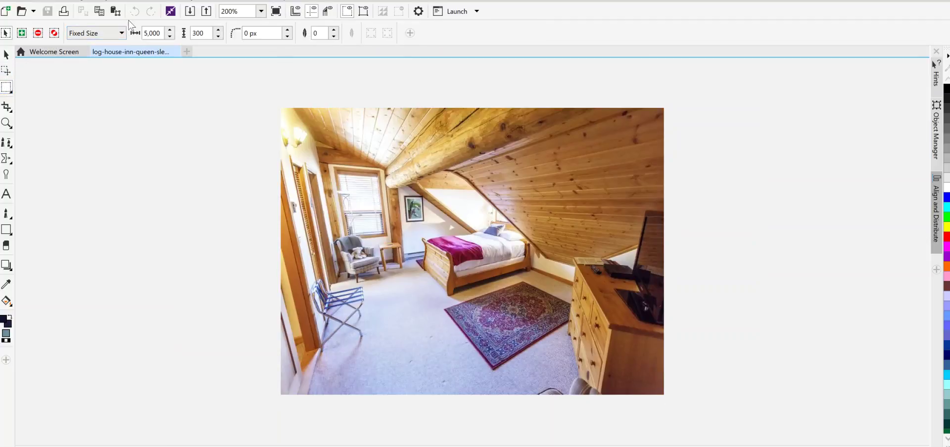
{"action": "left_click", "coordinate": [120, 32]}
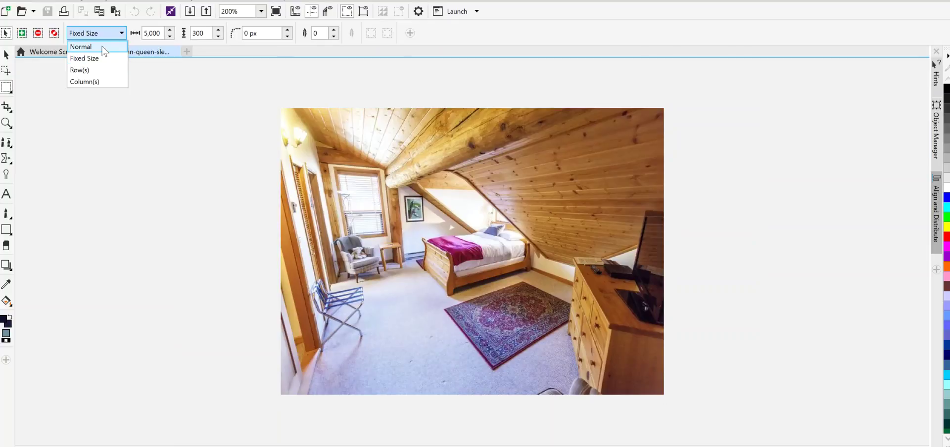
{"action": "left_click", "coordinate": [99, 57]}
{"action": "left_click", "coordinate": [97, 35]}
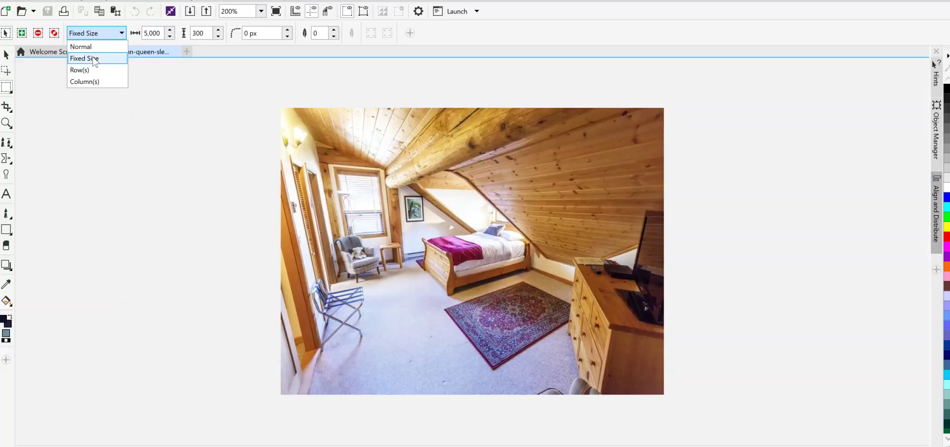
{"action": "left_click", "coordinate": [93, 58]}
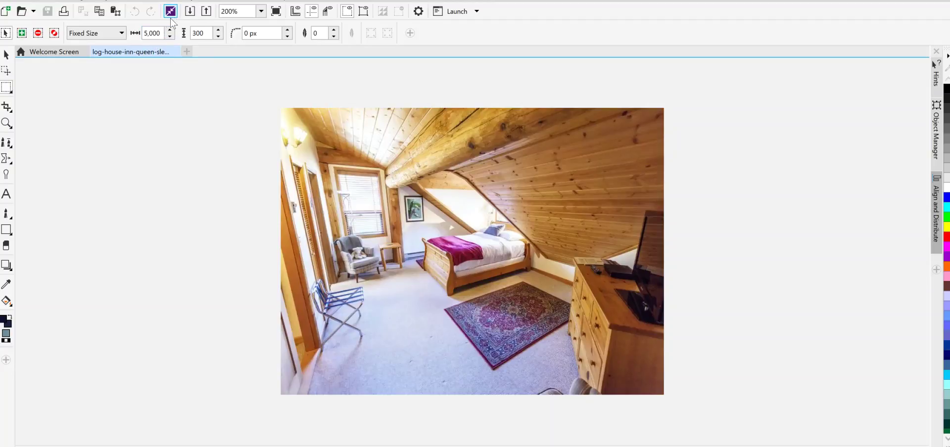
{"action": "left_click", "coordinate": [144, 37]}
{"action": "type", "text": "360"}
{"action": "left_click", "coordinate": [193, 34]}
{"action": "type", "text": "36"}
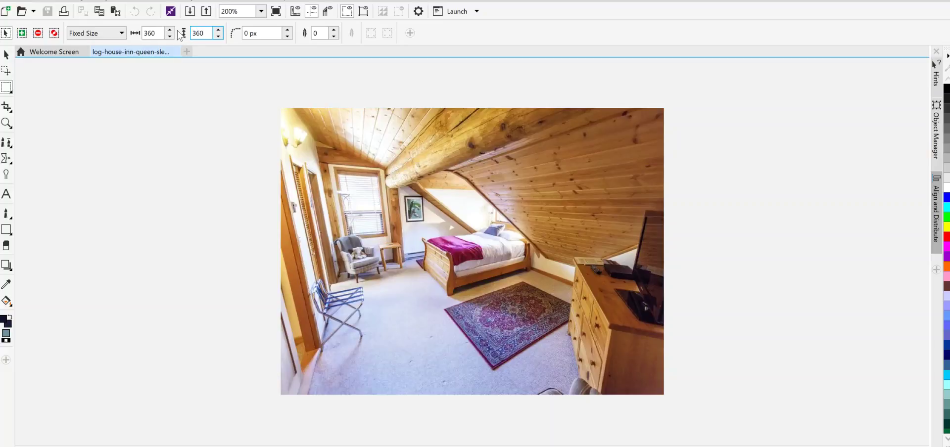
{"action": "left_click", "coordinate": [153, 33]}
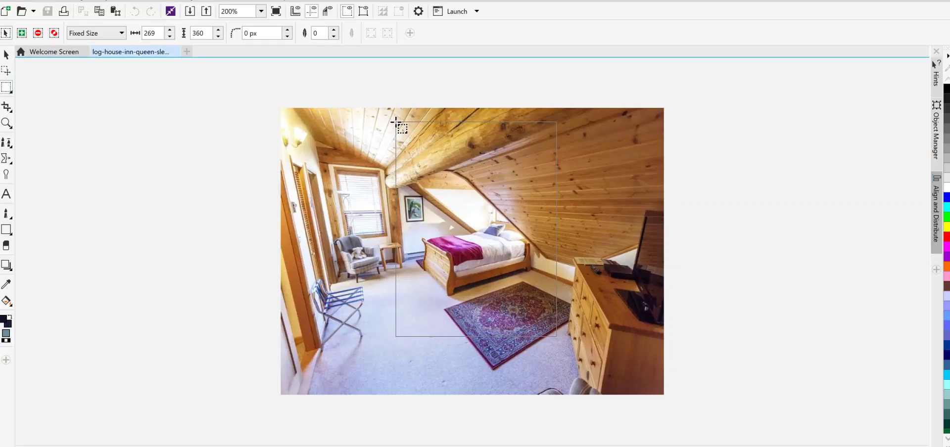
Step: Place the 269×360 mask over the bed and rug, then crop the image to the mask
{"action": "left_click", "coordinate": [396, 122]}
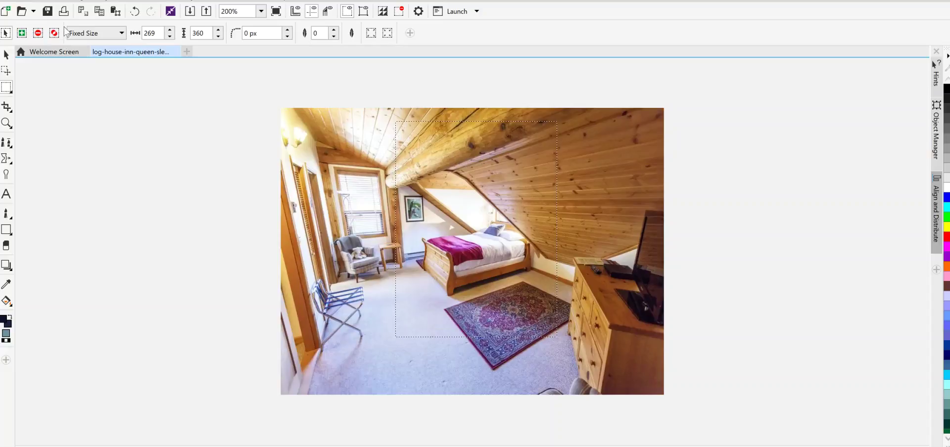
{"action": "left_click", "coordinate": [51, 1]}
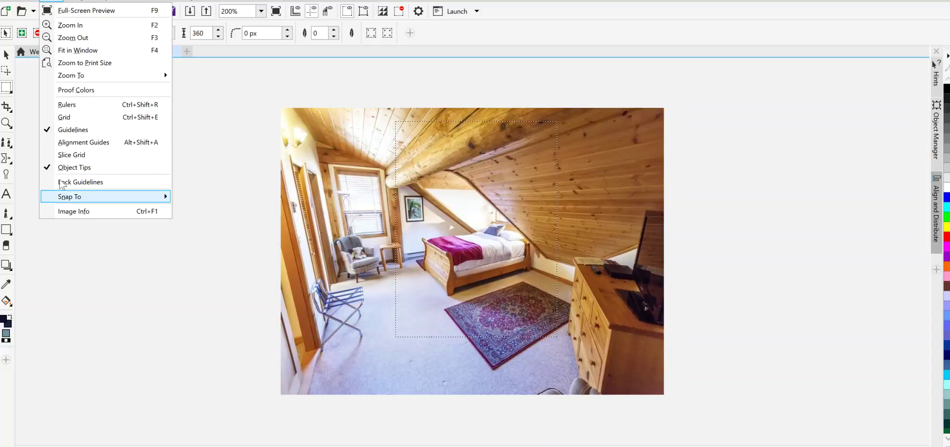
{"action": "mouse_move", "coordinate": [76, 1]}
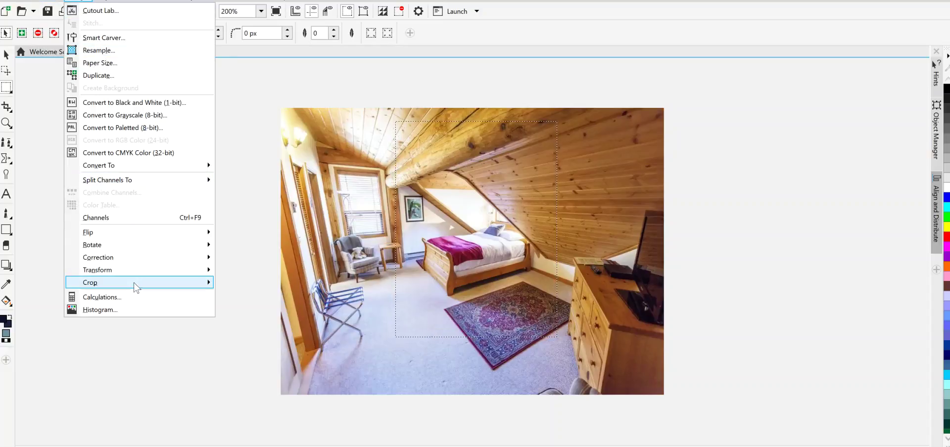
{"action": "mouse_move", "coordinate": [134, 282]}
{"action": "left_click", "coordinate": [241, 283]}
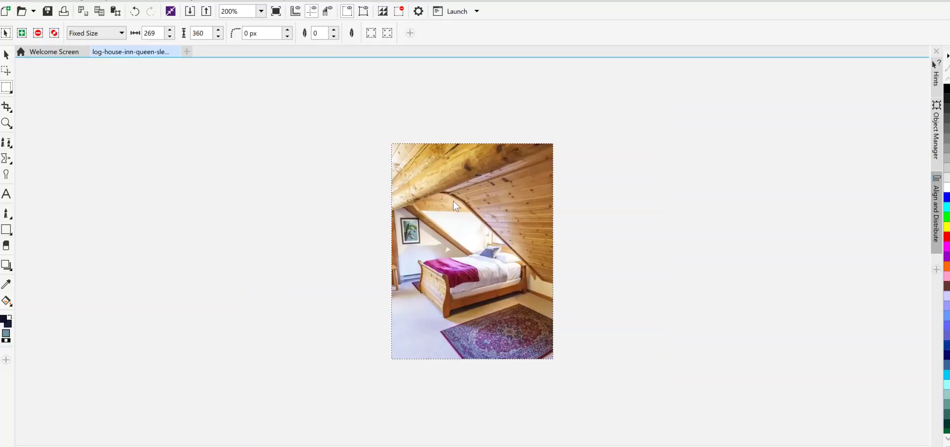
Step: Save the cropped bedroom photo as a separate '-crop-version' JPEG at 80% quality
{"action": "left_click", "coordinate": [11, 1]}
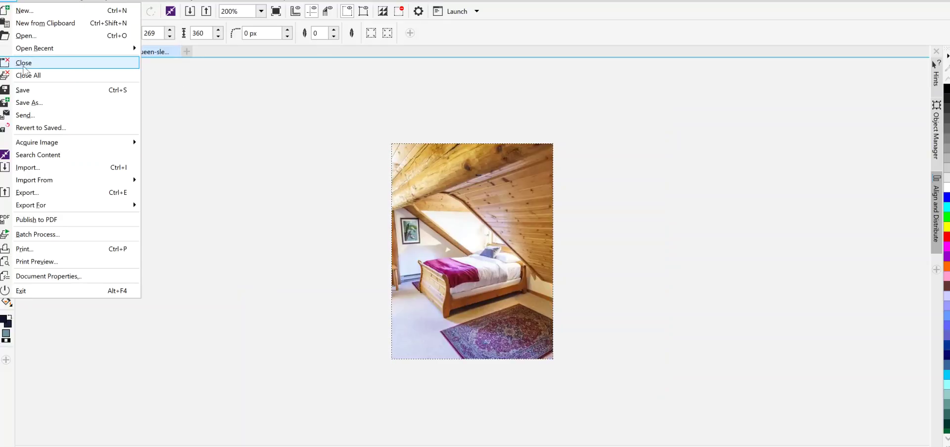
{"action": "left_click", "coordinate": [30, 103]}
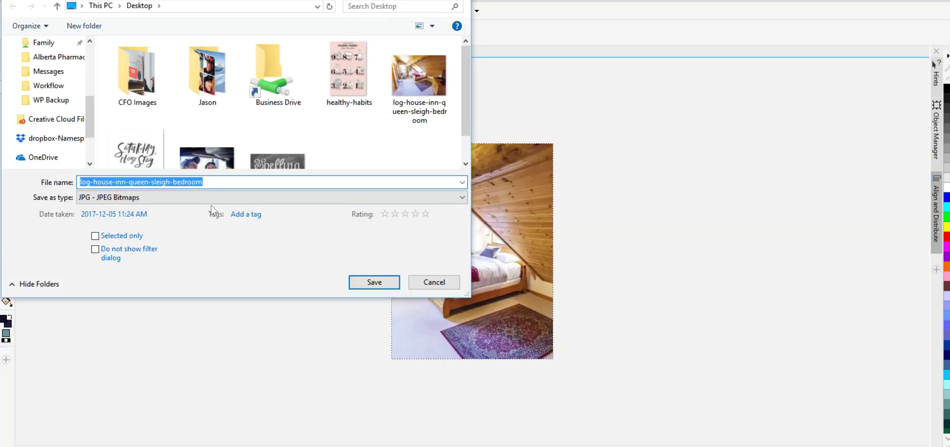
{"action": "left_click", "coordinate": [213, 182]}
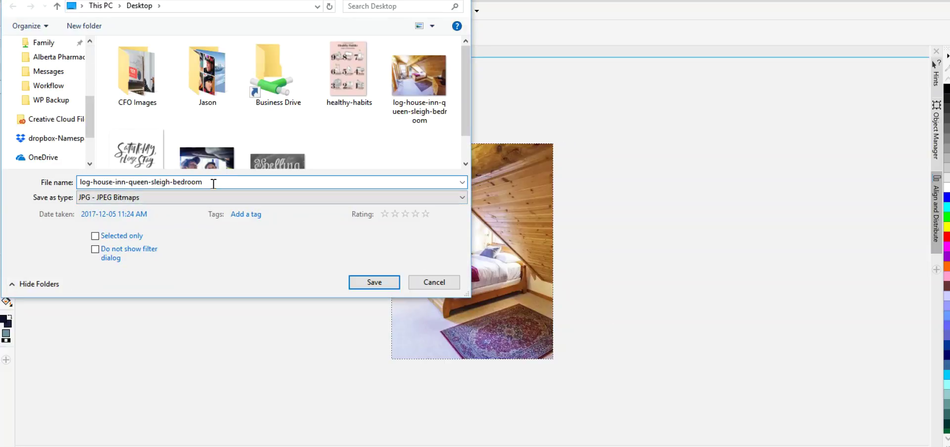
{"action": "type", "text": "-crop-version"}
{"action": "left_click", "coordinate": [367, 283]}
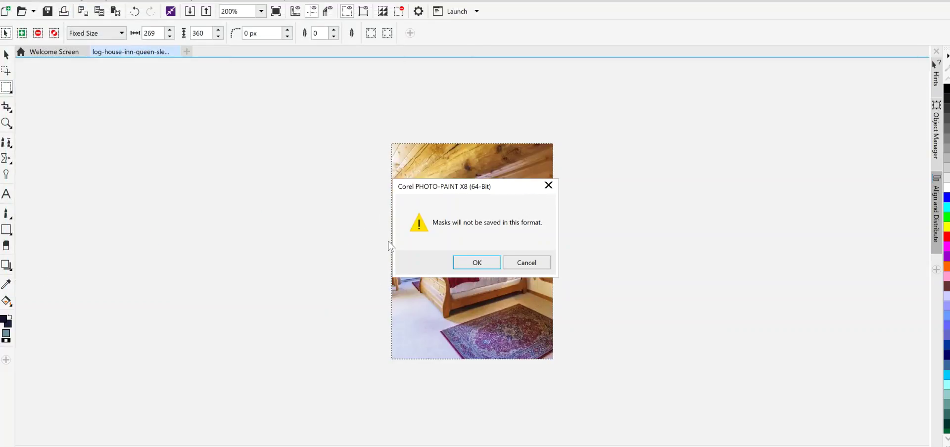
{"action": "left_click", "coordinate": [475, 265]}
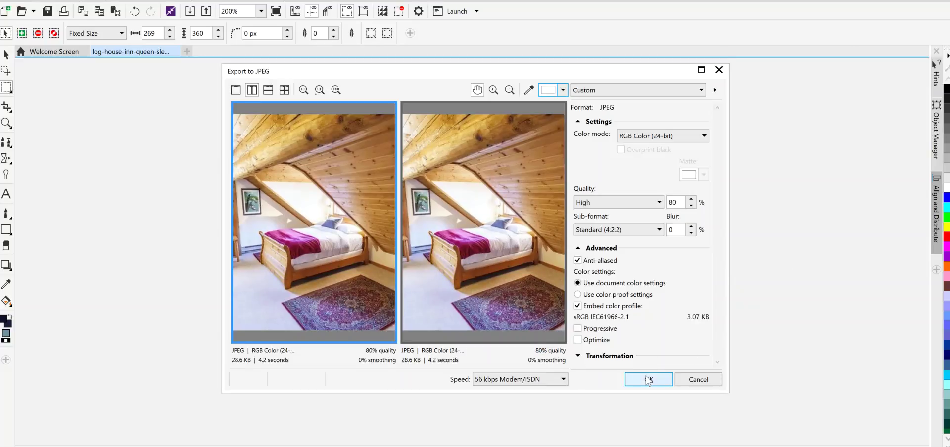
{"action": "left_click", "coordinate": [648, 379]}
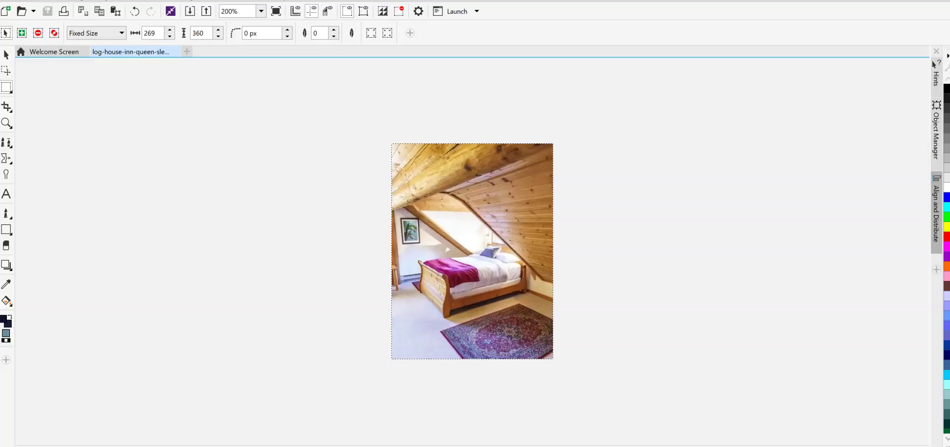
{"action": "key", "text": "alt+Tab"}
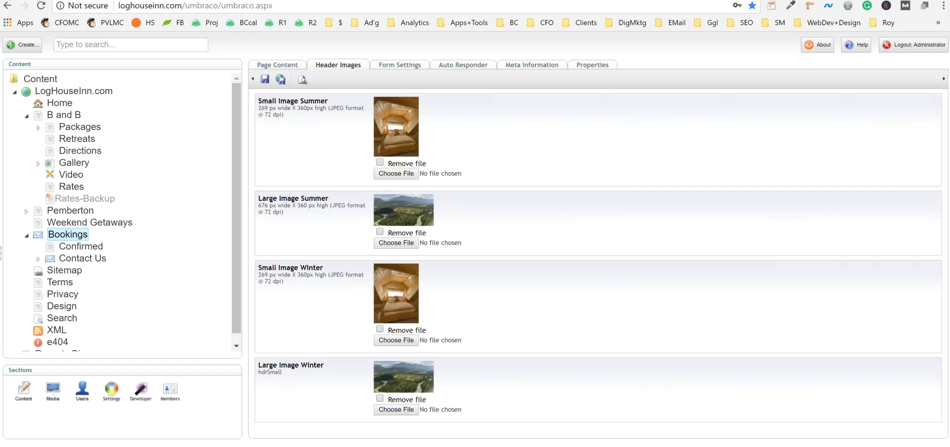
Step: Tick Remove file under Small Image Summer and dismiss the replacement file picker without choosing
{"action": "left_click", "coordinate": [379, 162]}
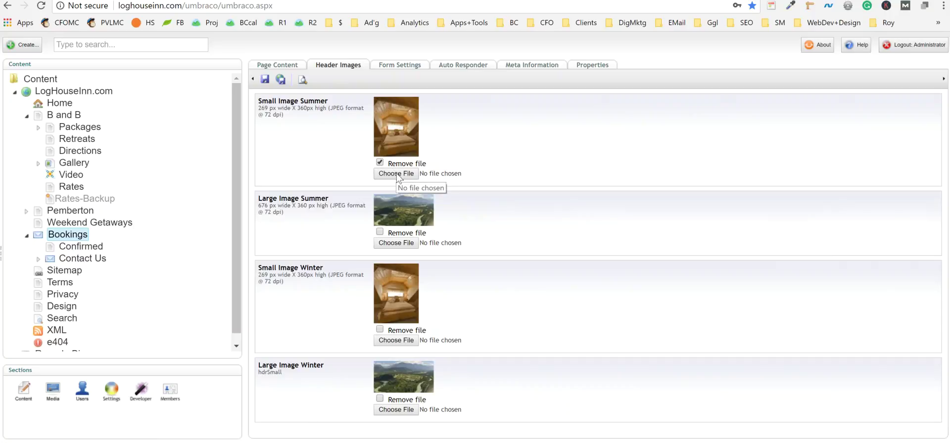
{"action": "left_click", "coordinate": [396, 175]}
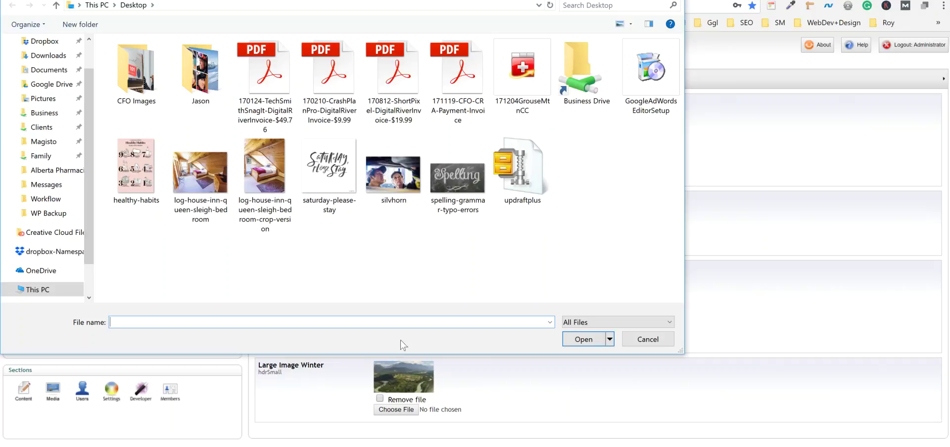
{"action": "left_click_drag", "start_coordinate": [440, 1], "coordinate": [464, 19]}
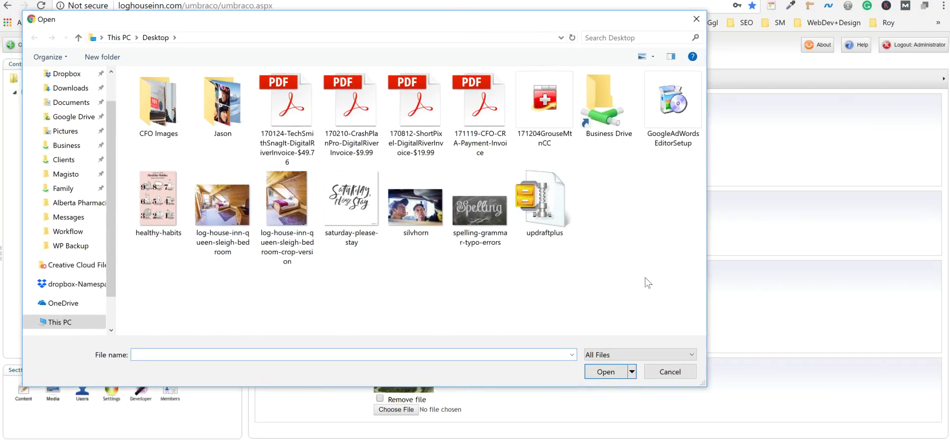
{"action": "left_click", "coordinate": [681, 375]}
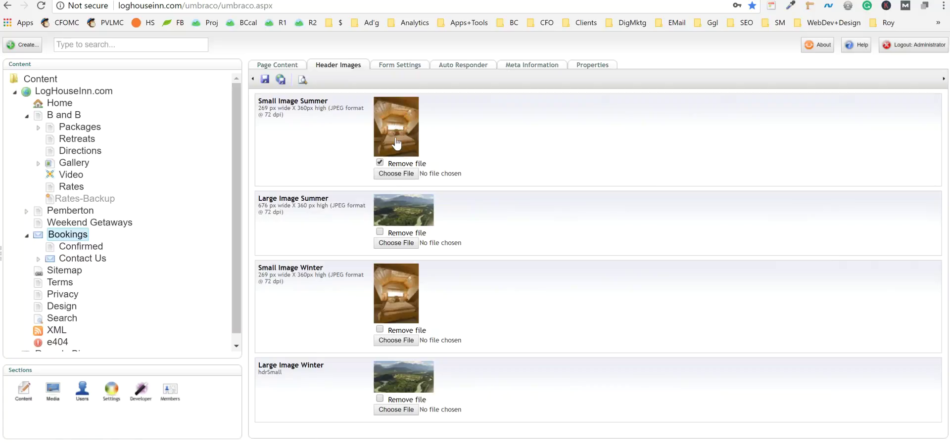
Step: Re-tick Small Image Summer's Remove file and cancel the replacement file picker again
{"action": "left_click", "coordinate": [379, 164]}
{"action": "left_click", "coordinate": [380, 163]}
{"action": "left_click", "coordinate": [397, 177]}
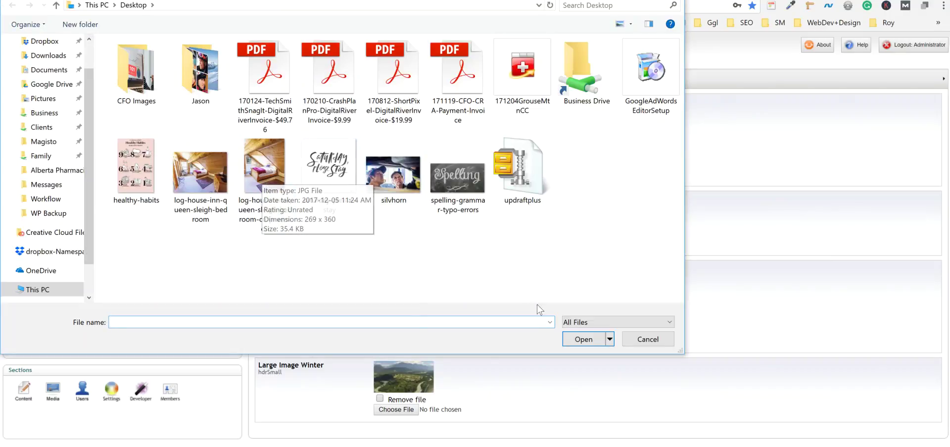
{"action": "left_click", "coordinate": [636, 340]}
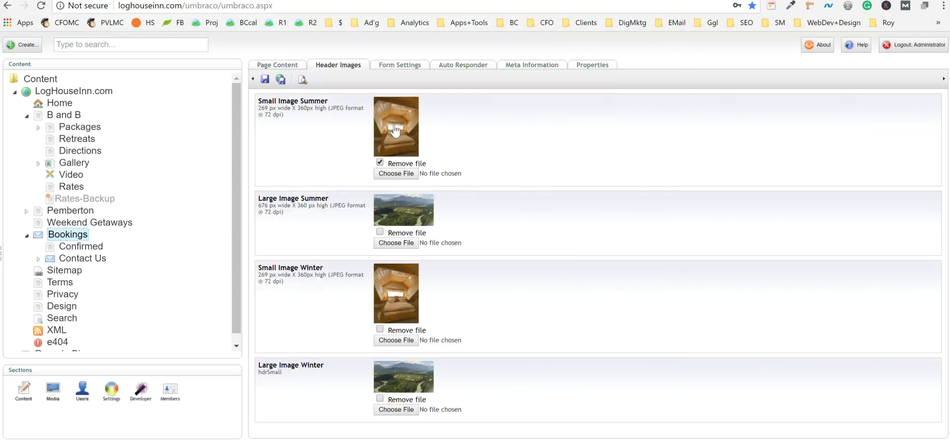
Step: Clear Small Image Summer's removal mark and preview the Bookings page on the live site
{"action": "left_click", "coordinate": [380, 162]}
{"action": "left_click", "coordinate": [303, 82]}
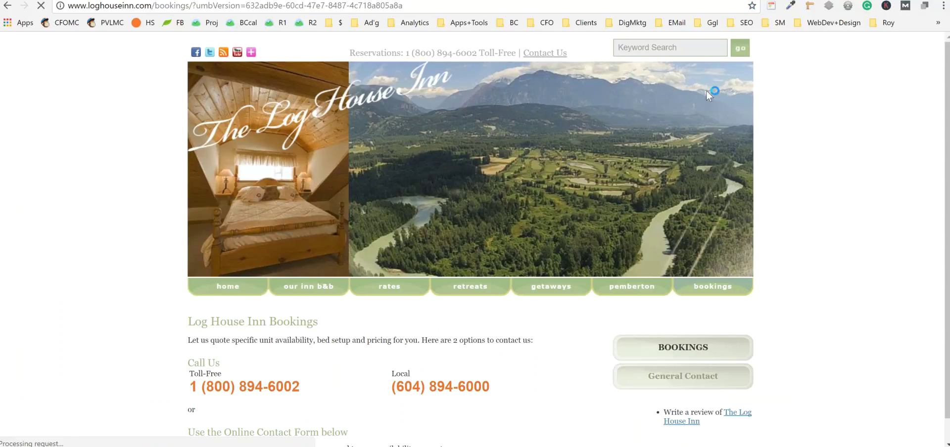